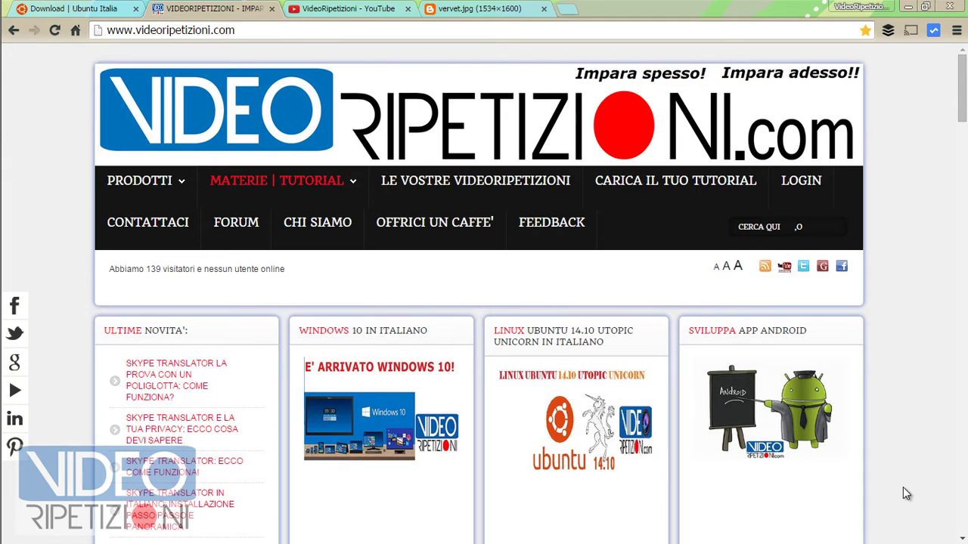
View the vervet.jpg picture, the VideoRipetizioni home page and the Ubuntu-it download page in the browser
click(479, 9)
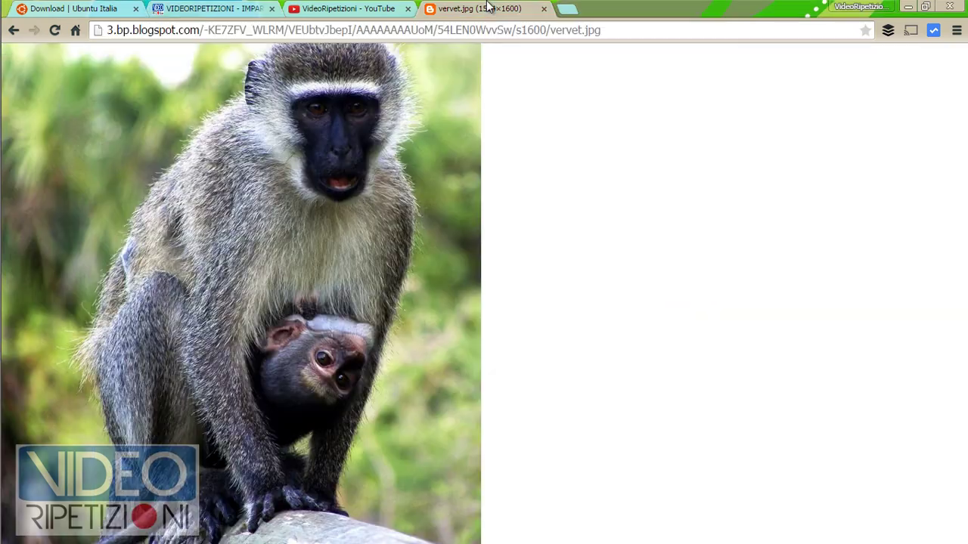
click(315, 145)
click(523, 240)
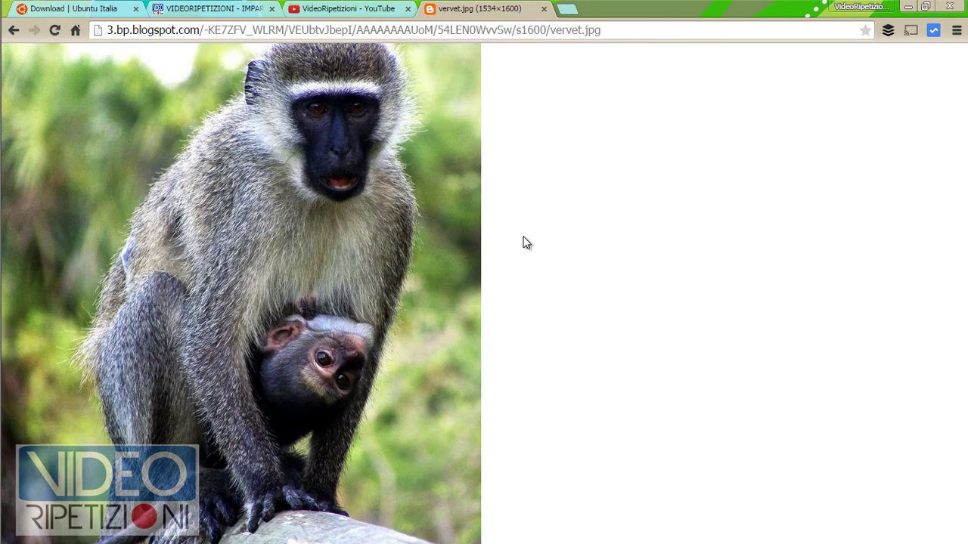
click(189, 7)
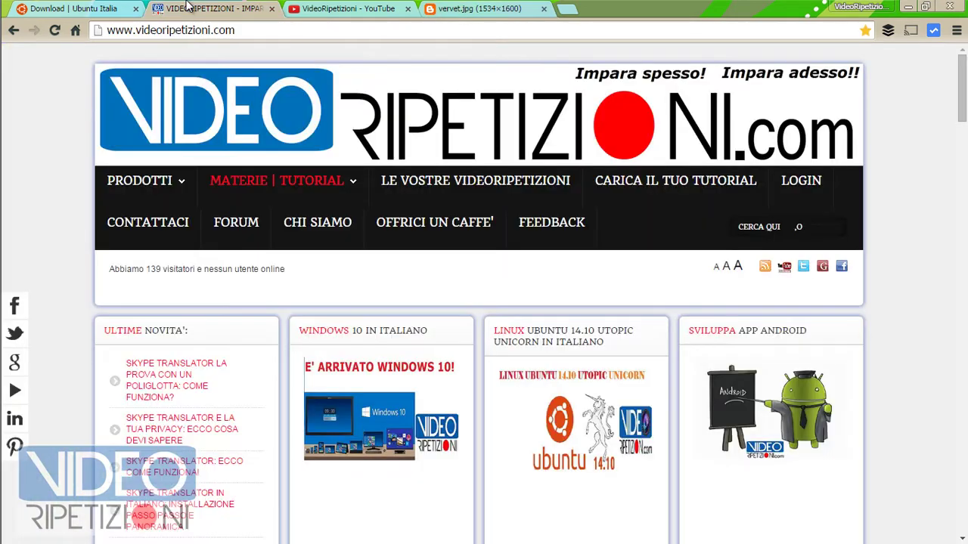
click(83, 8)
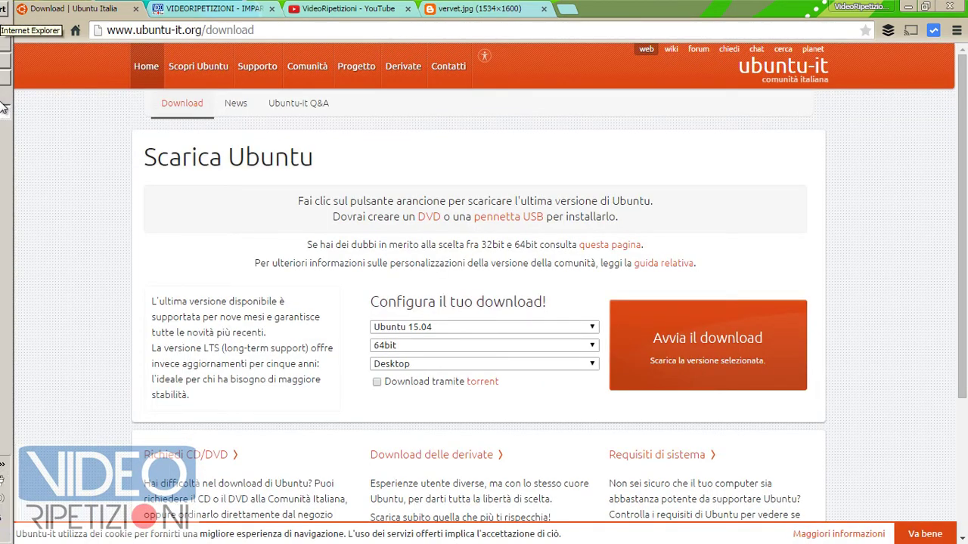
Switch to the file manager and examine ubuntu-15.04-desktop-amd64.iso in the D:\LinuxUbuntu1504VividVervet folder
click(19, 64)
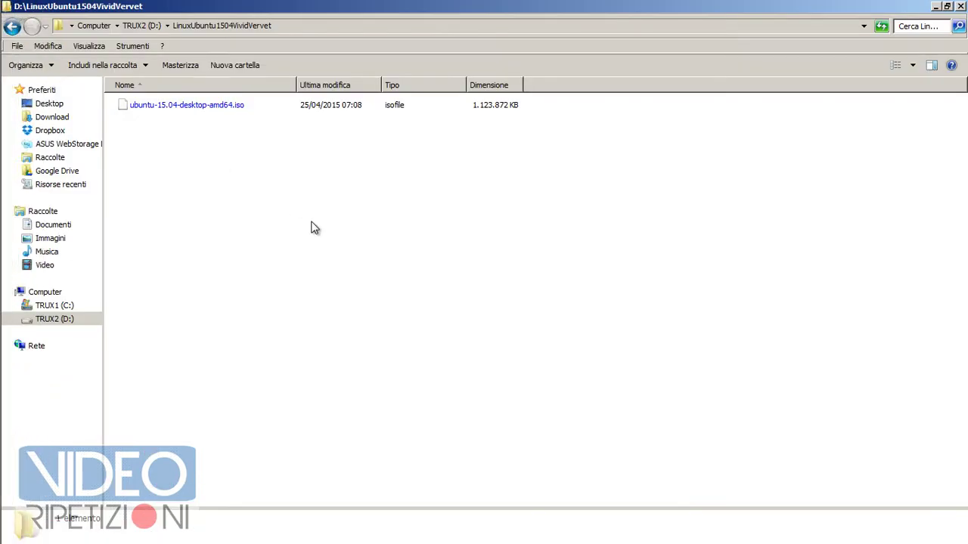
click(186, 111)
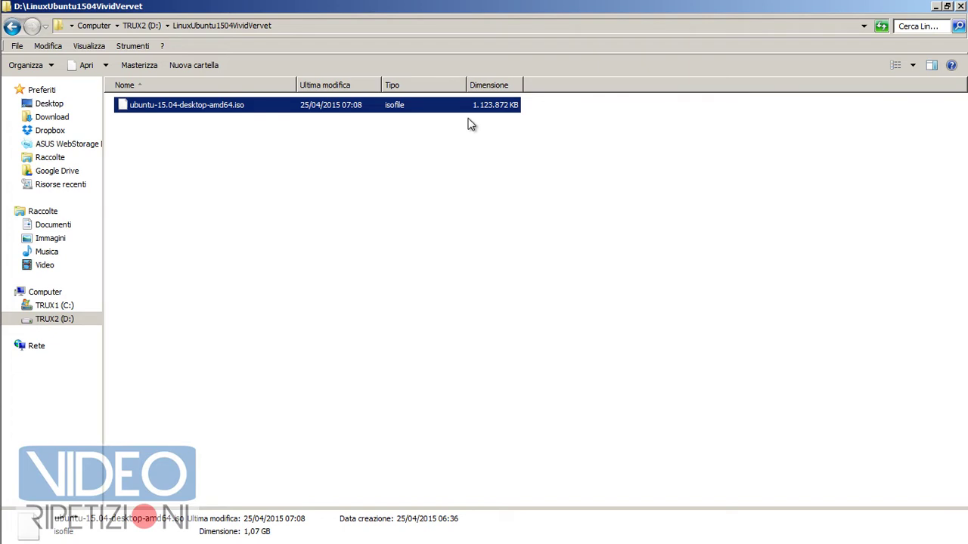
click(349, 210)
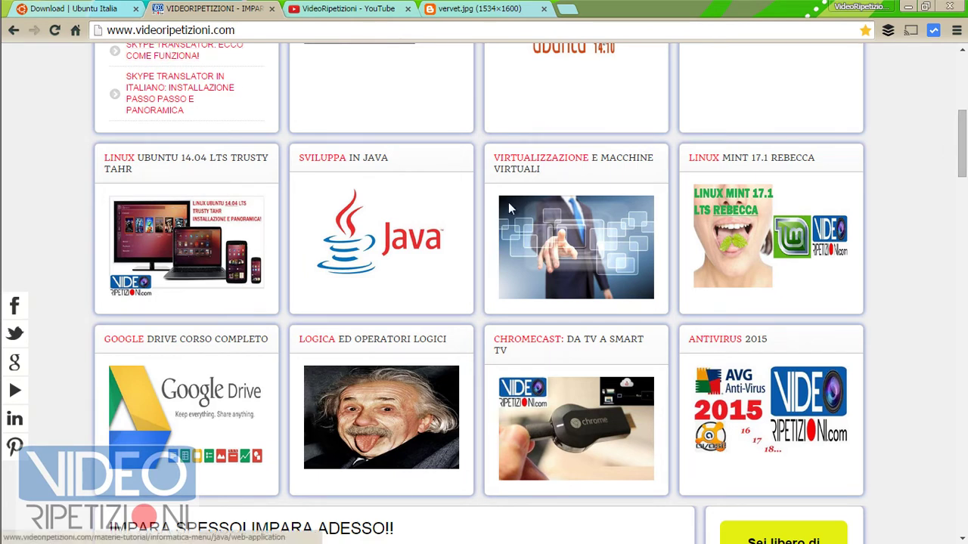
Look up the first VMware virtualization tutorial on the VideoRipetizioni site and return to the Ubuntu ISO file in its folder
click(552, 225)
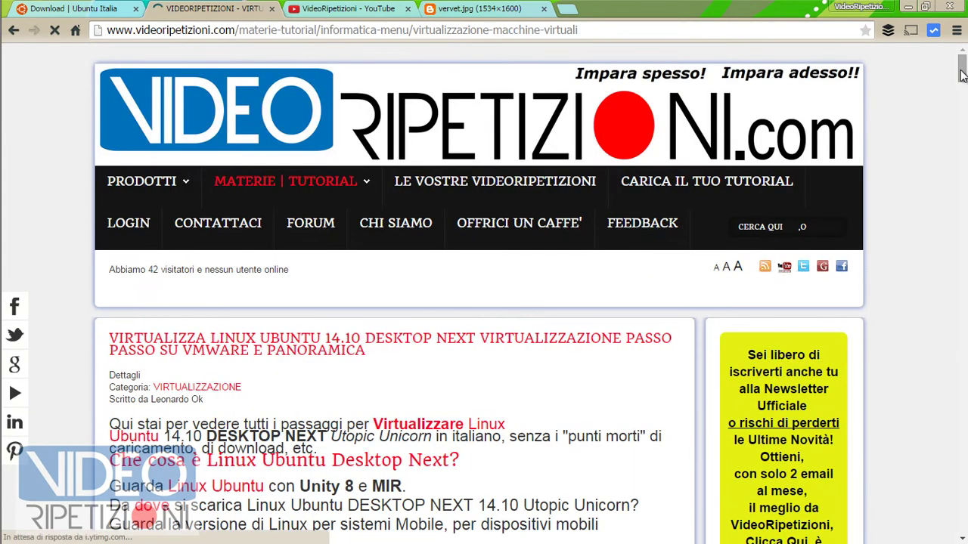
drag(961, 74, 962, 198)
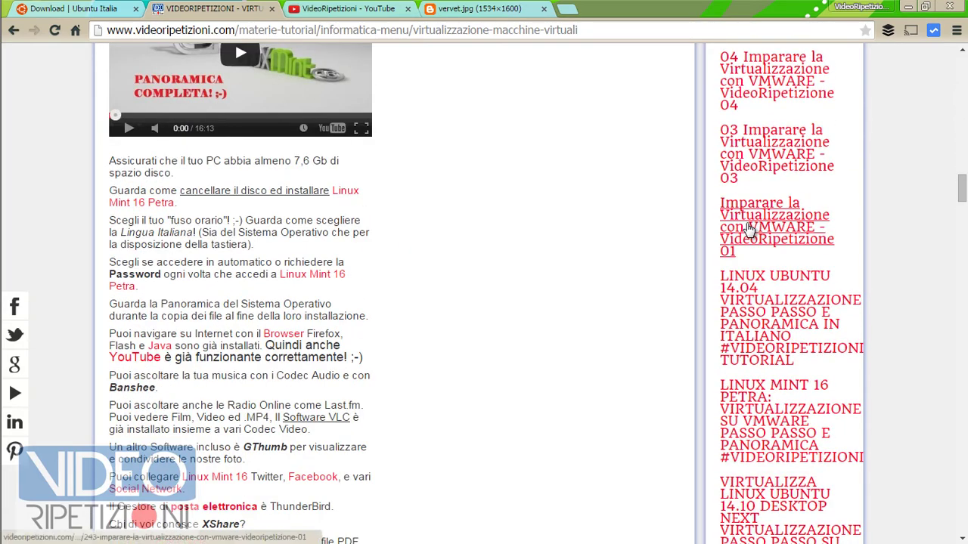
click(749, 229)
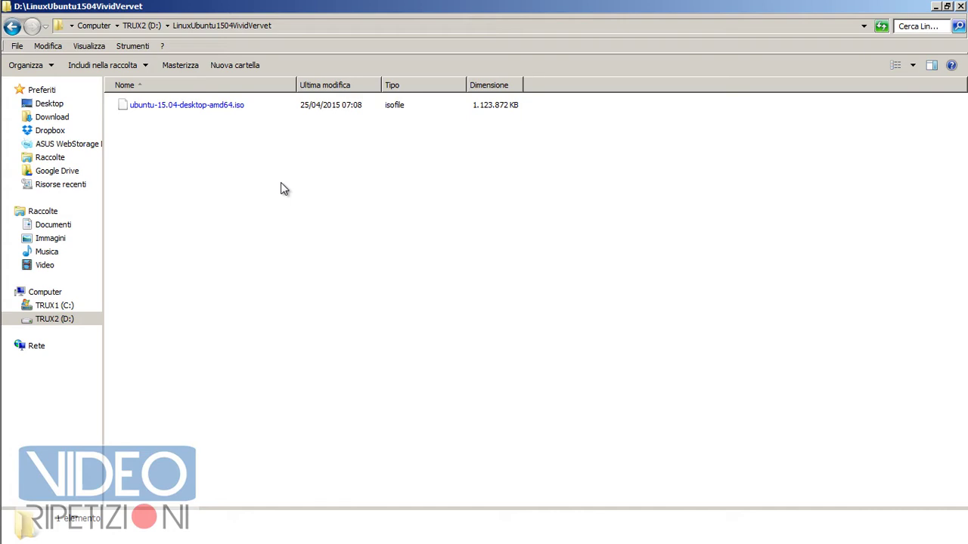
click(190, 106)
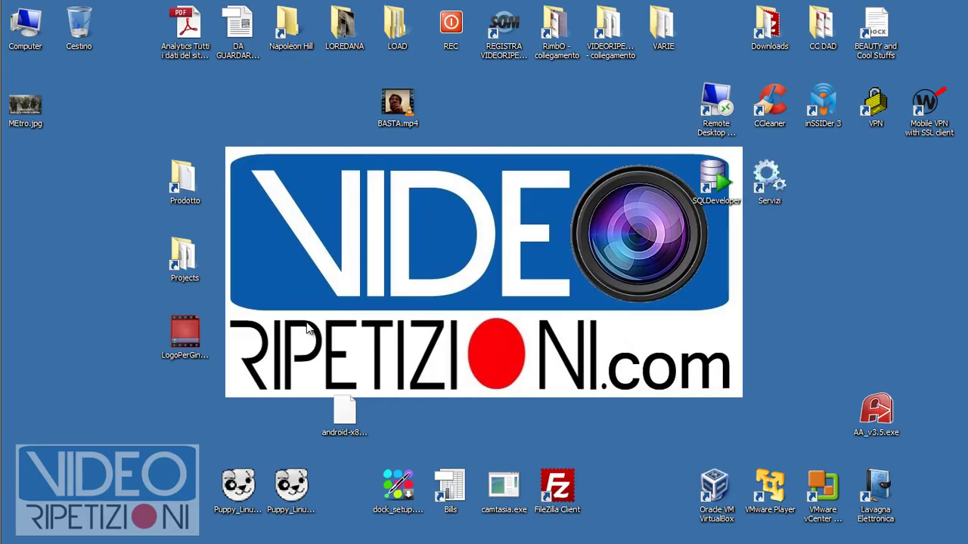
Launch VMware Player from the desktop, maximize its window and start creating a new virtual machine
click(768, 484)
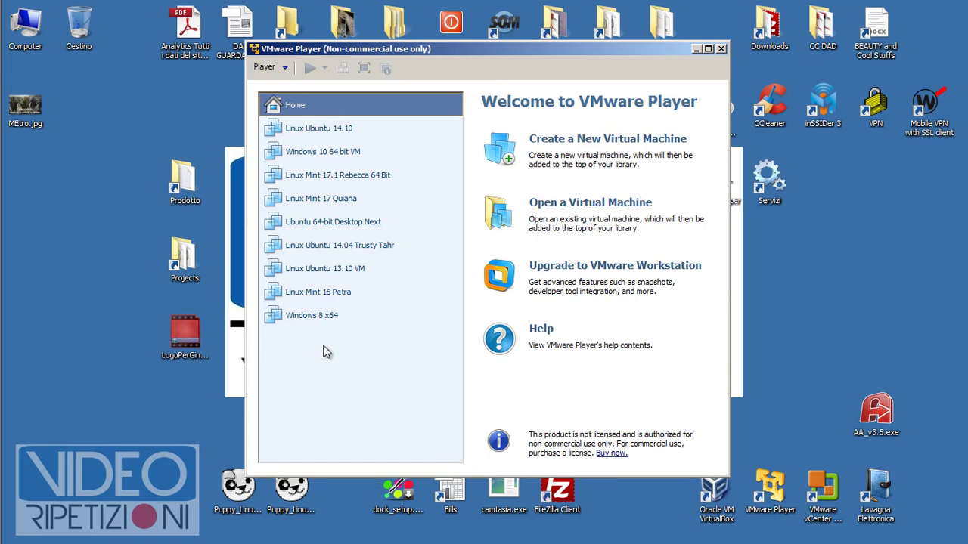
click(309, 130)
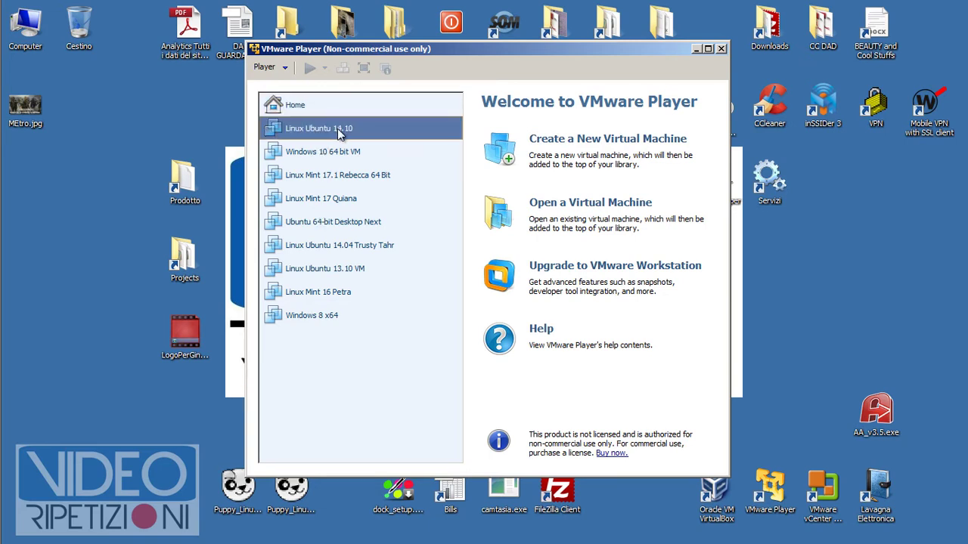
click(298, 111)
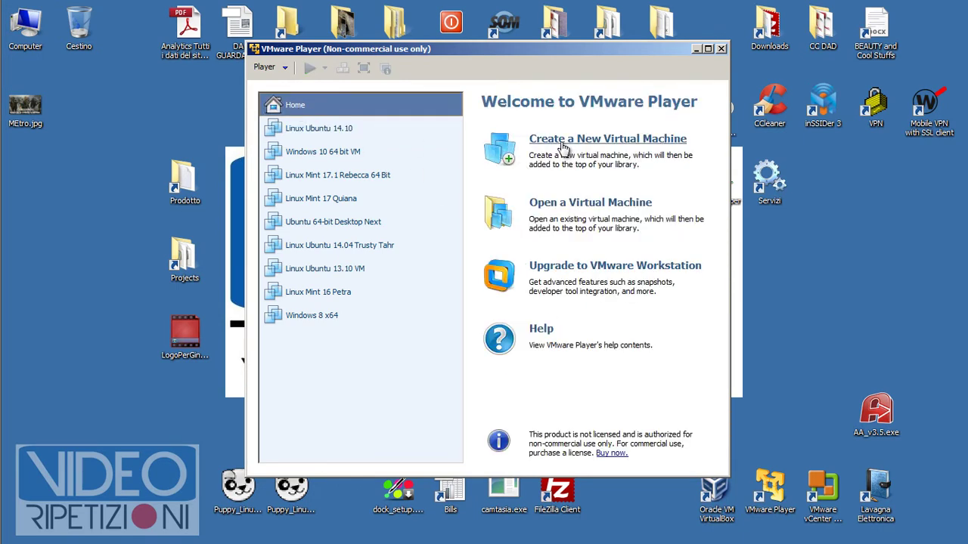
click(707, 48)
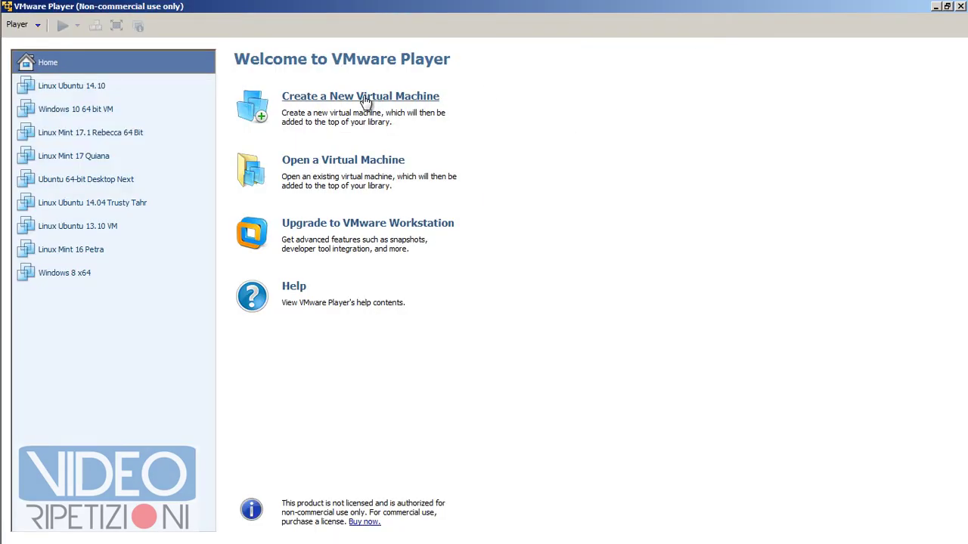
click(321, 103)
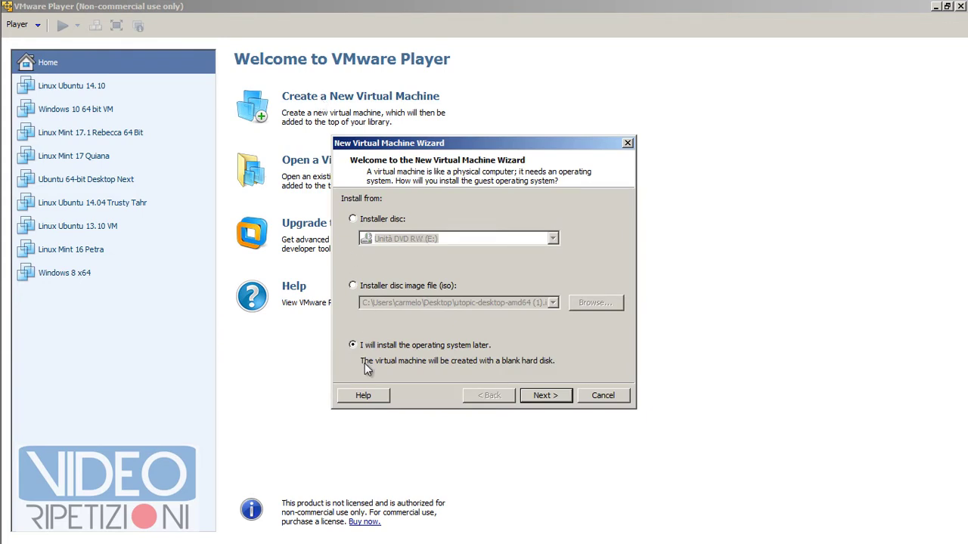
Set the installer source to the disc image D:\LinuxUbuntu1504VividVervet\ubuntu-15.04-desktop-amd64.iso and continue the wizard
click(353, 219)
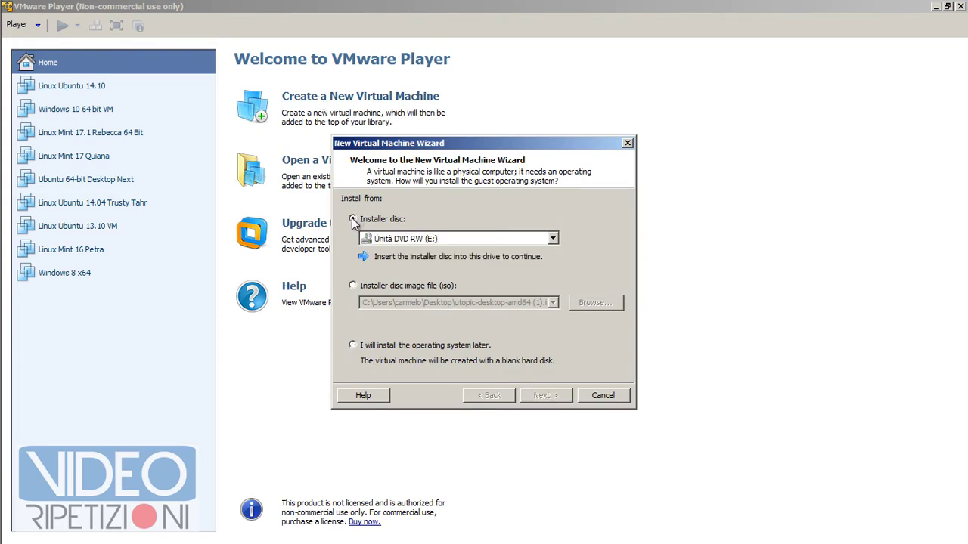
click(353, 286)
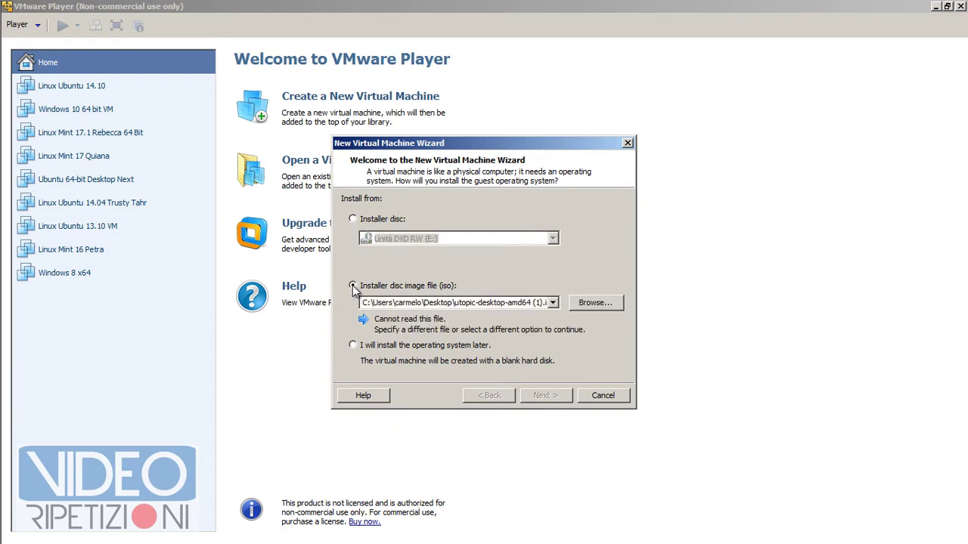
click(595, 304)
click(385, 242)
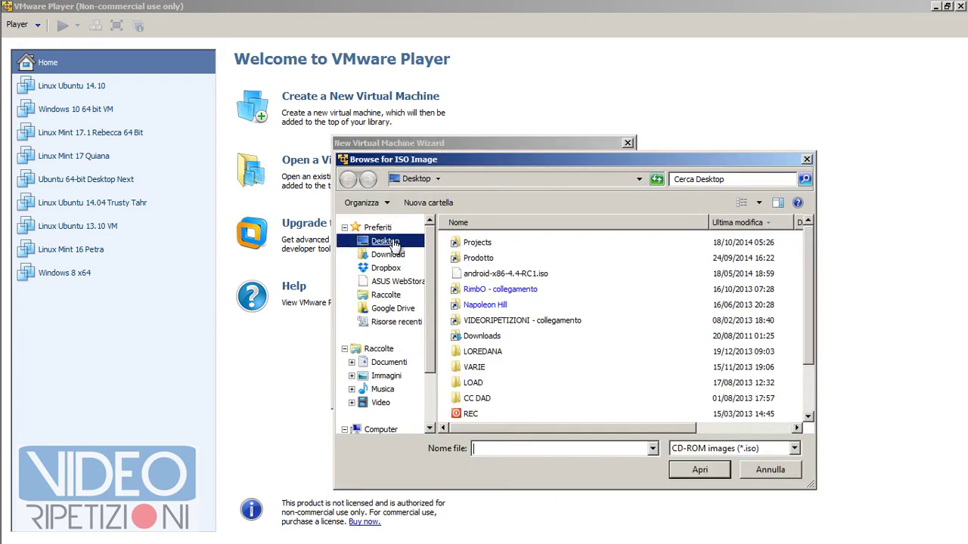
drag(429, 265, 431, 347)
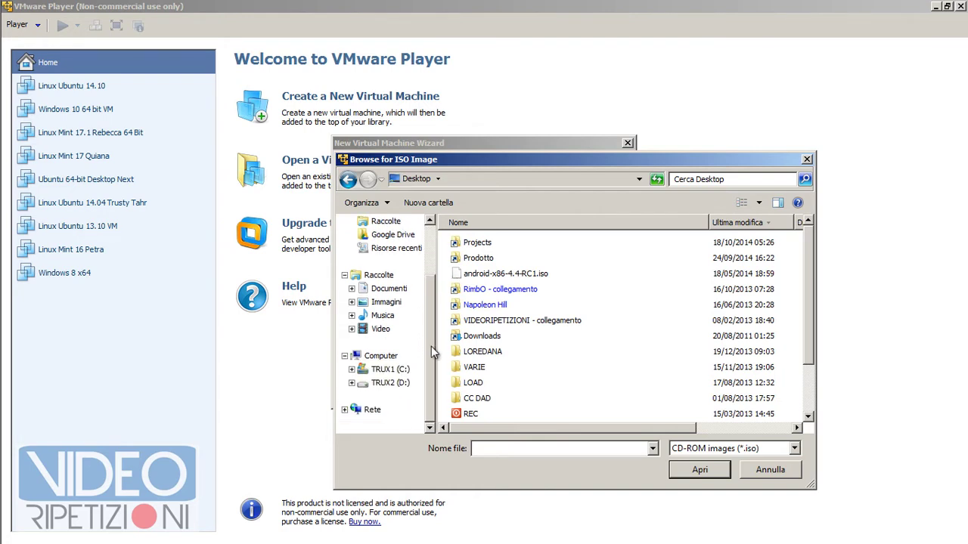
click(390, 382)
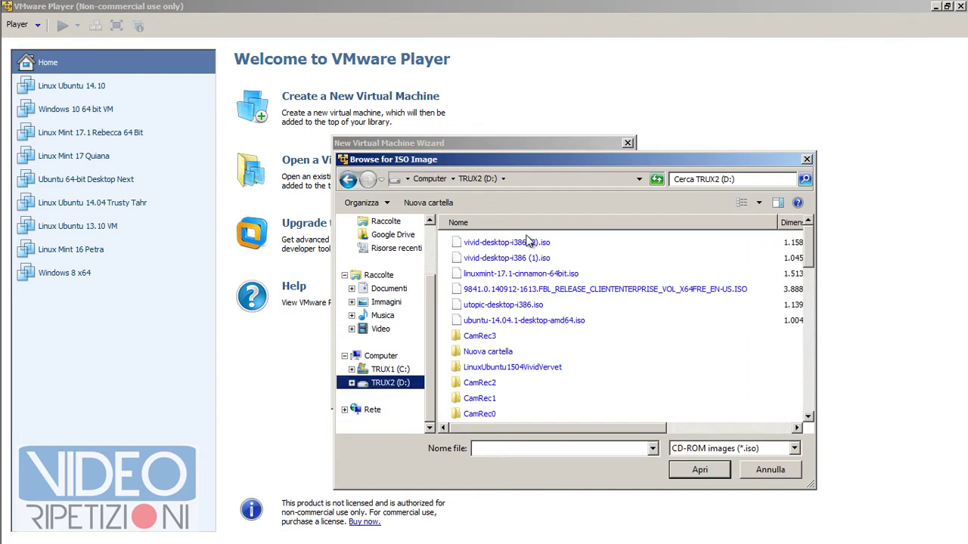
click(506, 258)
double_click(512, 366)
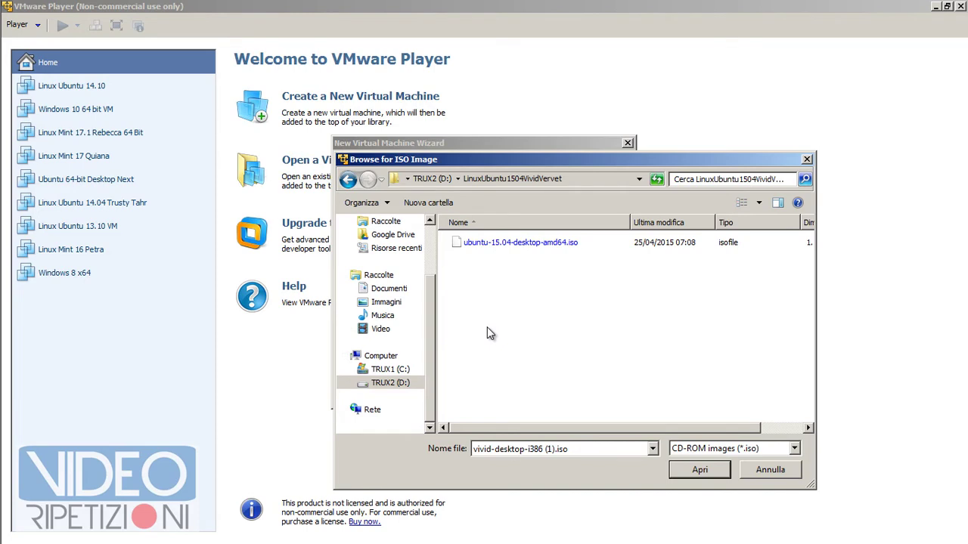
click(493, 253)
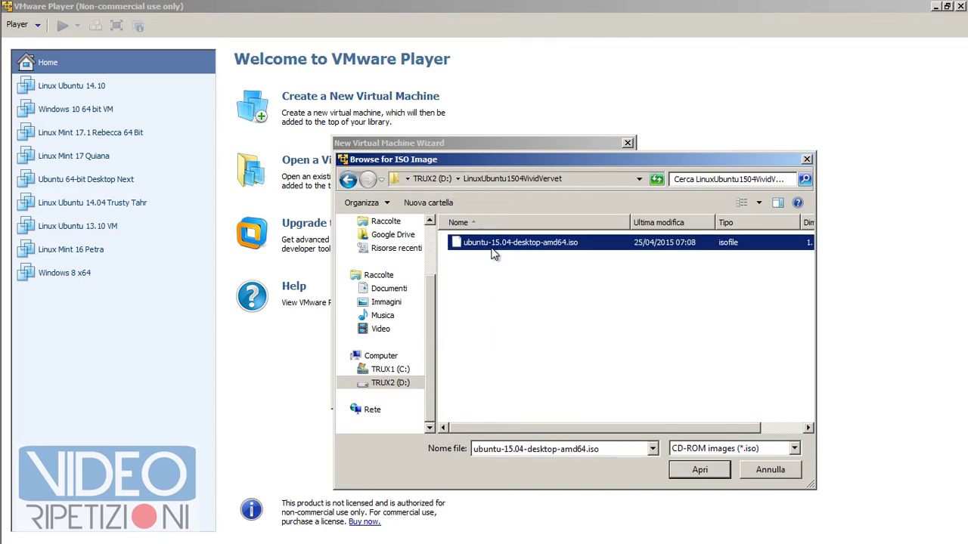
click(686, 468)
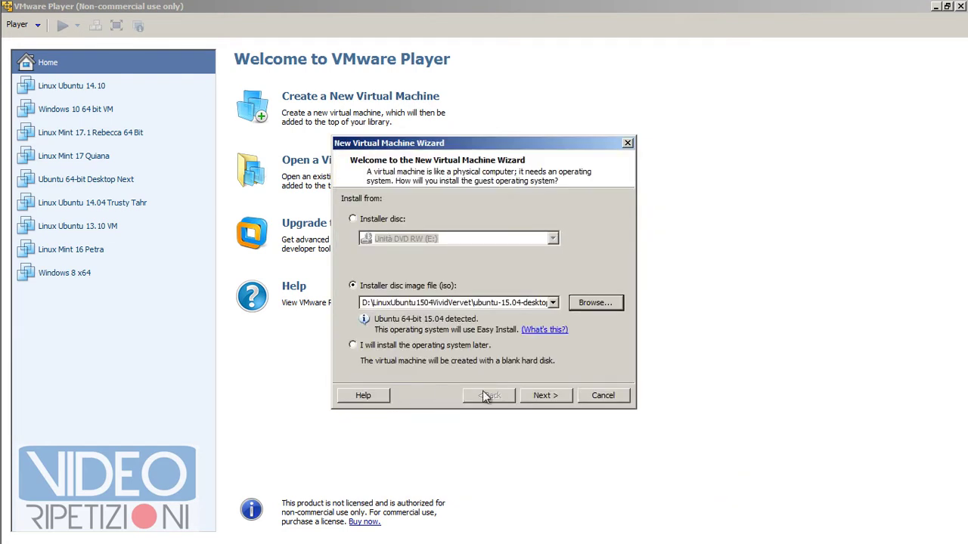
click(543, 396)
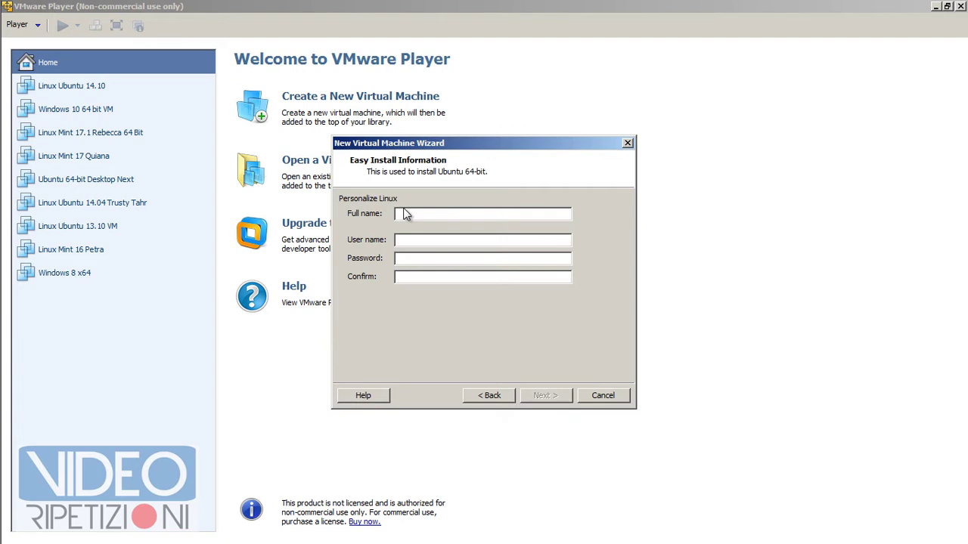
Enter "Linux Ubuntu 15.04" as full name, "videoripetizioni" as user name, fill in and confirm the account password, and continue
text(Linux Ubuntu 15.04videoripetizioni)
key(Tab)
text(••)
key(Tab)
text(••)
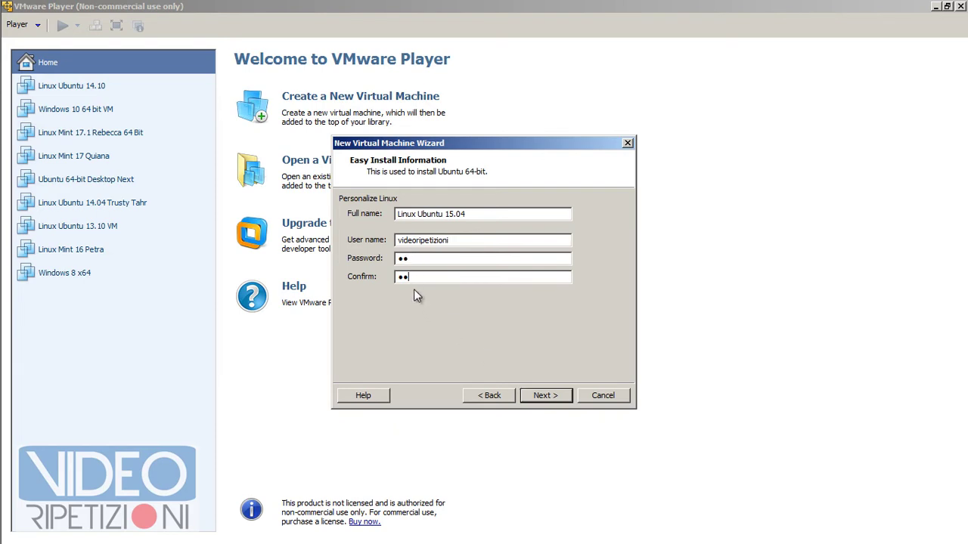
click(555, 396)
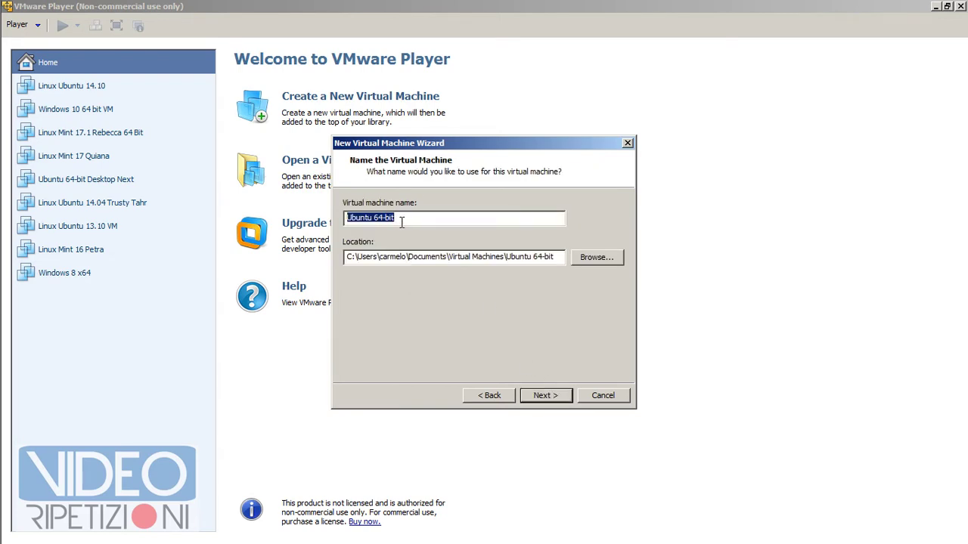
Name the virtual machine "Linux Ubuntu 15.04 64-bit"
click(349, 217)
text(Linux)
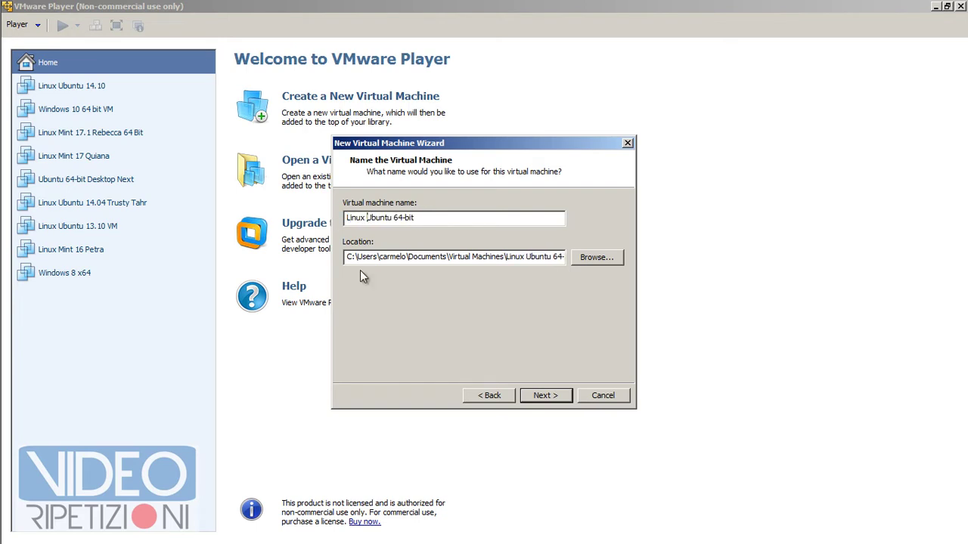
key(Right)
key(Right)
key(Right)
key(Right)
text(15.04)
Set the virtual machine's location to D:\LinuxUbuntu1504VividVervet and continue to the disk capacity settings
click(594, 257)
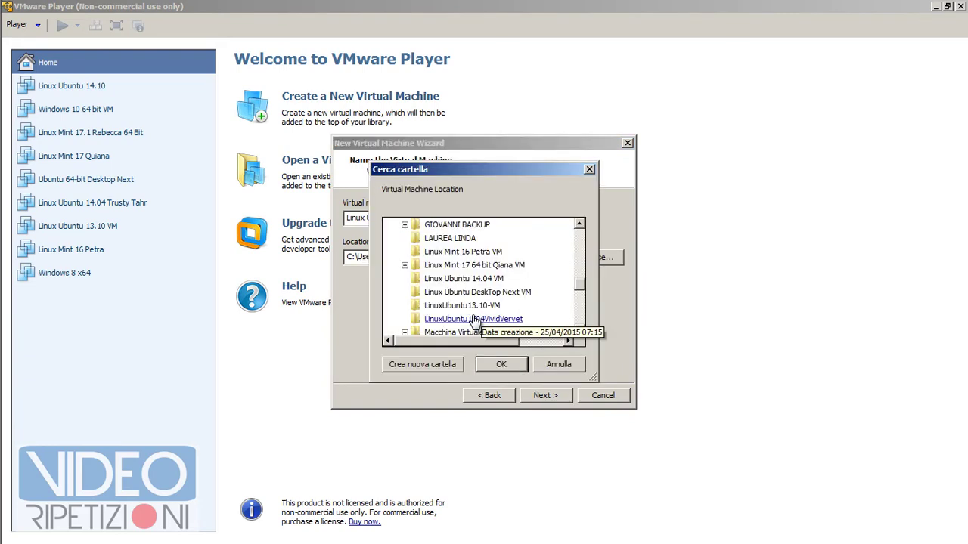
click(474, 321)
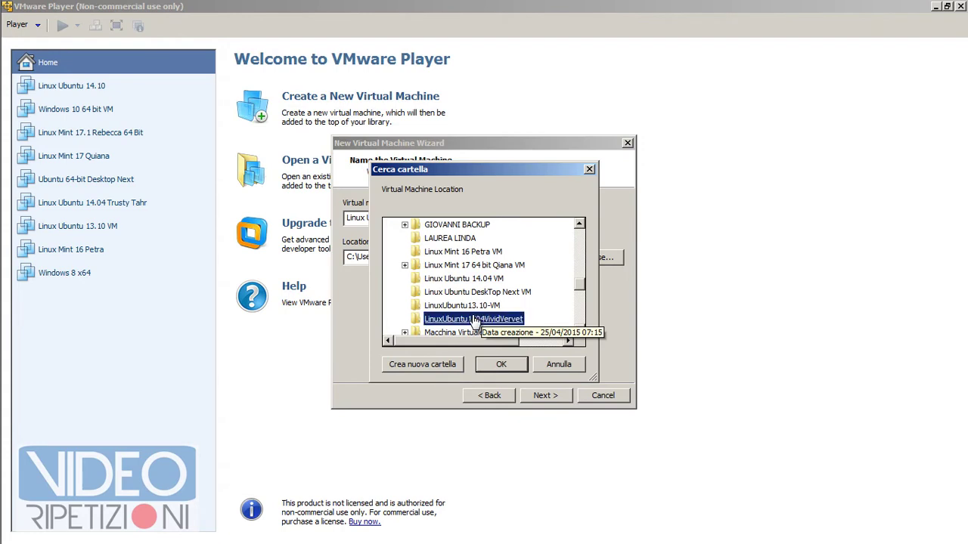
click(493, 365)
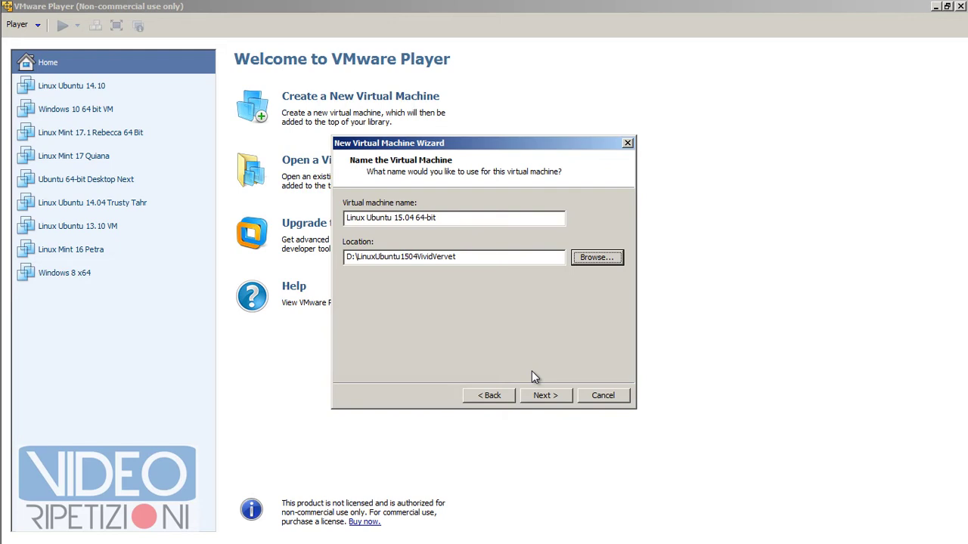
click(548, 395)
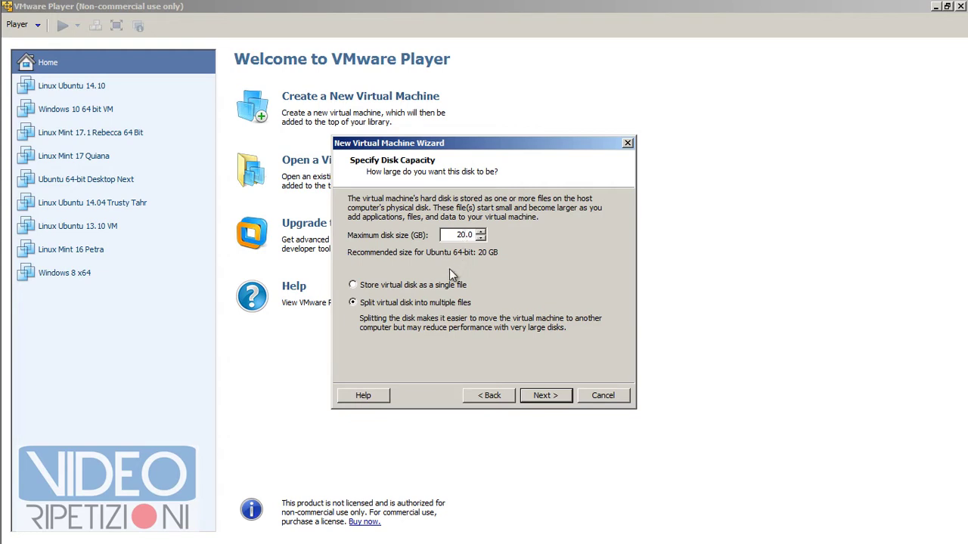
Try out different maximum disk sizes and both the single-file and multiple-file storage options for the virtual disk
click(481, 239)
click(481, 231)
click(480, 238)
click(480, 238)
click(354, 287)
click(354, 302)
click(356, 283)
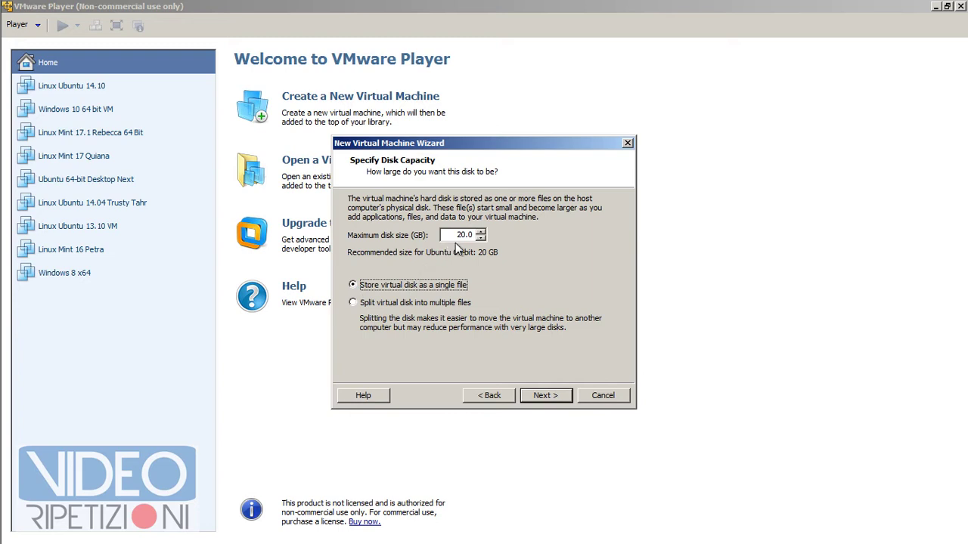
double_click(464, 235)
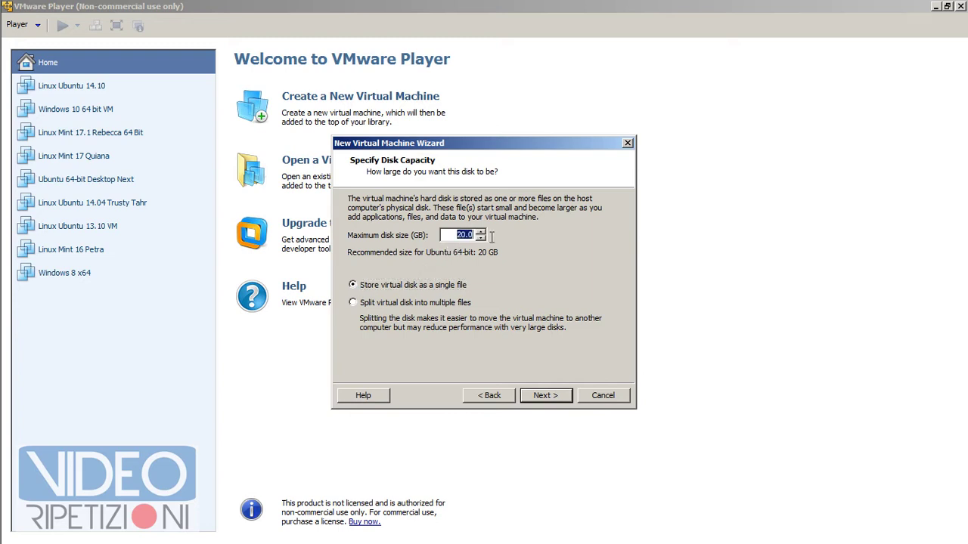
click(355, 303)
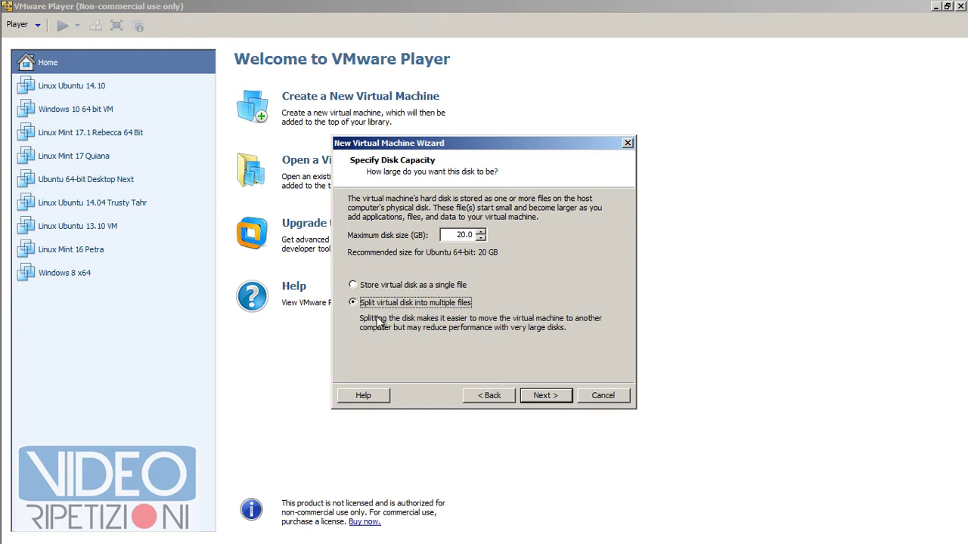
Store the virtual disk split into multiple files and continue to the virtual machine summary
click(353, 285)
click(353, 303)
click(541, 397)
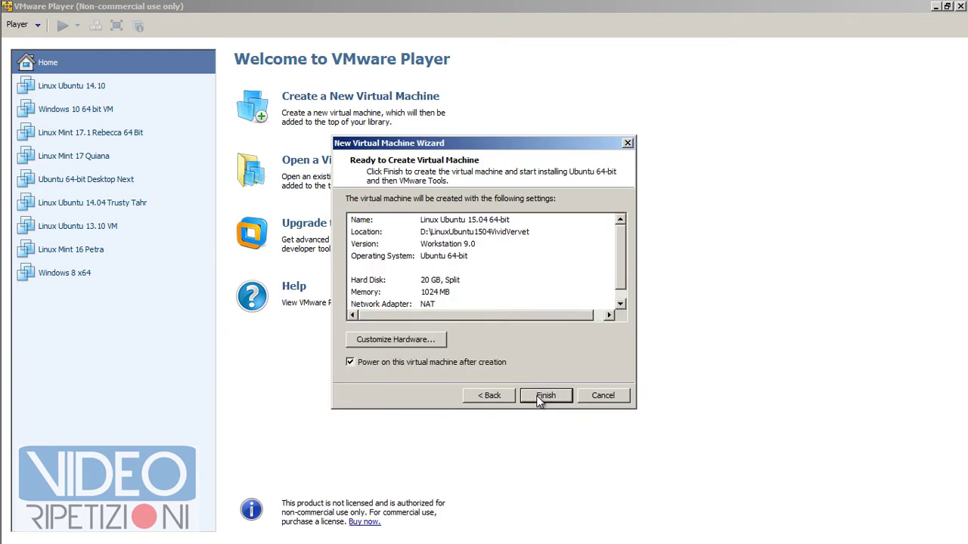
Customize the virtual machine's hardware by setting its memory to 2048 MB
click(399, 339)
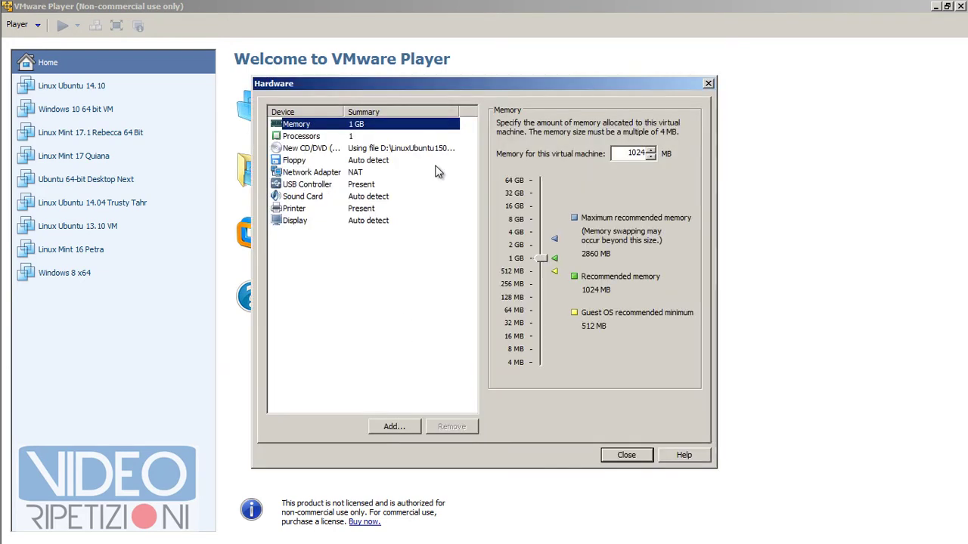
double_click(632, 154)
text(2048)
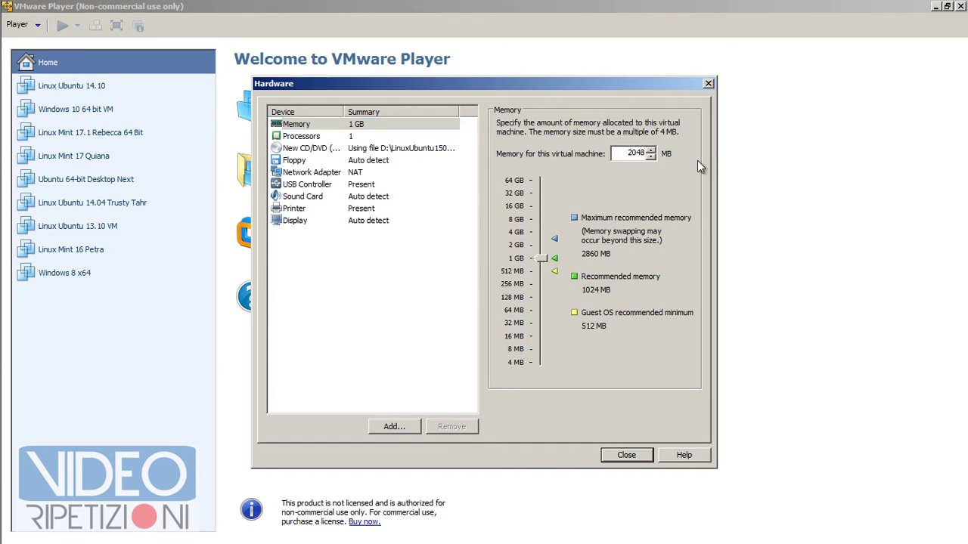
click(535, 254)
drag(539, 257, 541, 166)
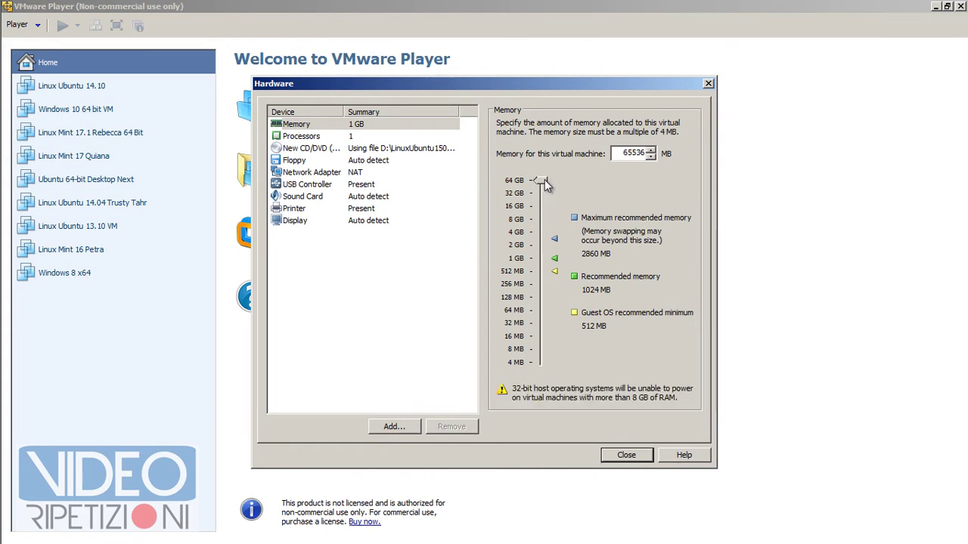
drag(544, 179, 544, 197)
drag(544, 197, 543, 174)
drag(541, 180, 540, 245)
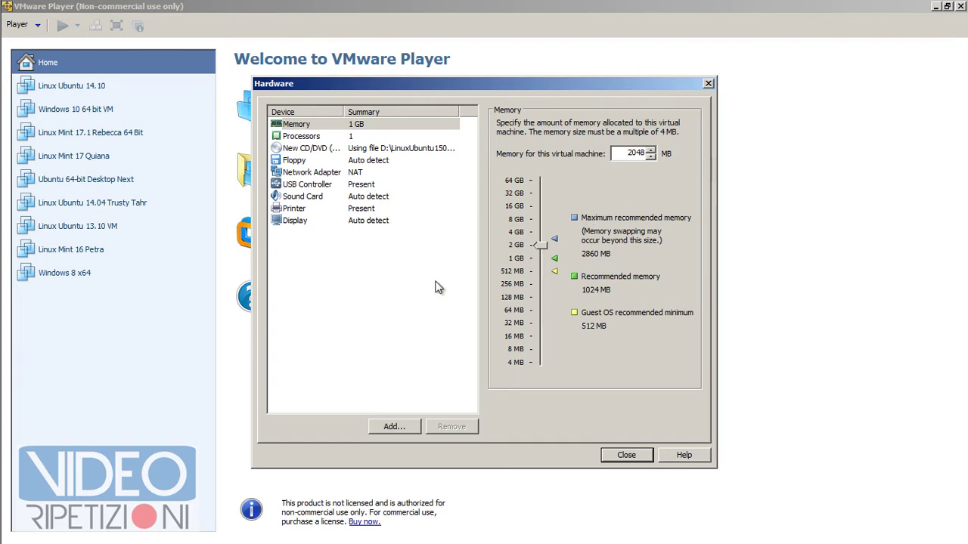
Remove the floppy drive from the virtual machine's hardware
click(302, 150)
click(304, 160)
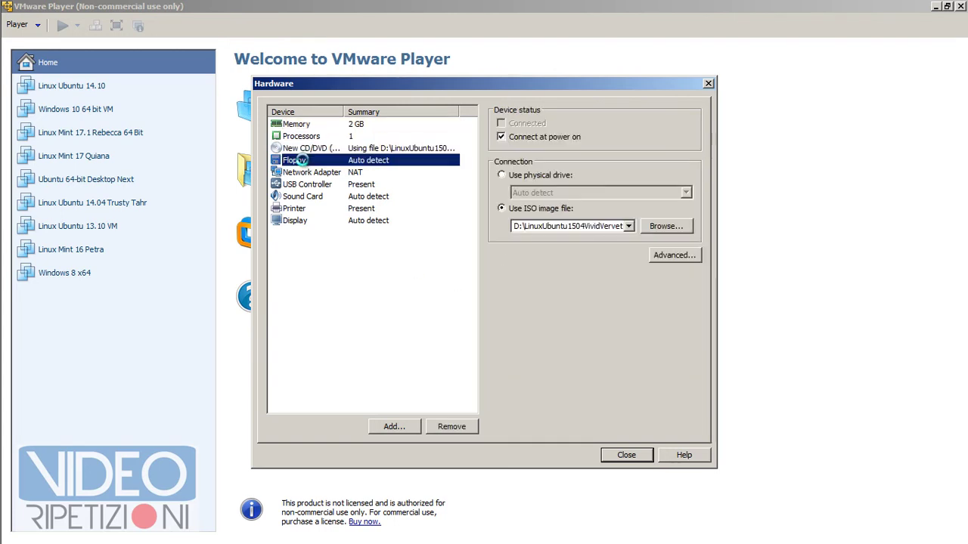
click(452, 428)
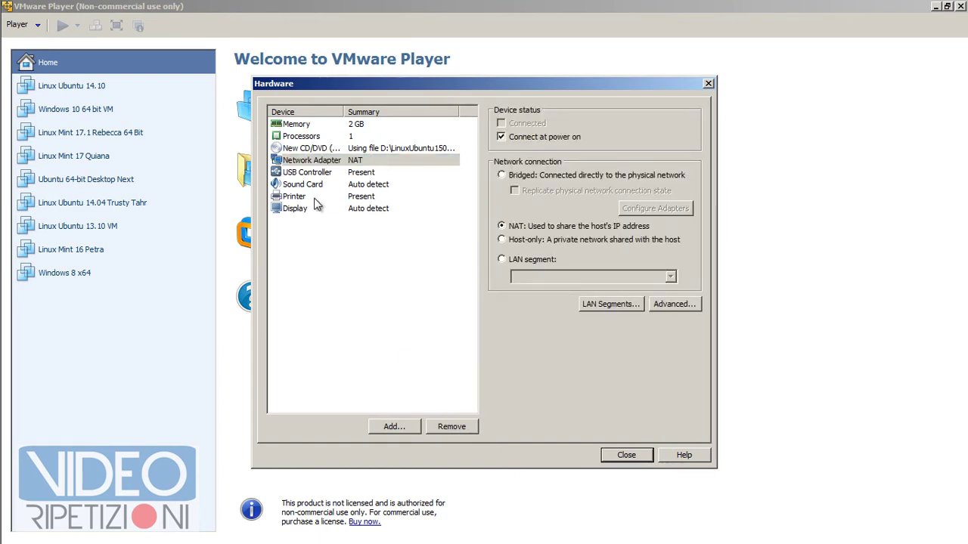
Review the printer, display and memory devices, and set the number of processor cores to 2
click(297, 198)
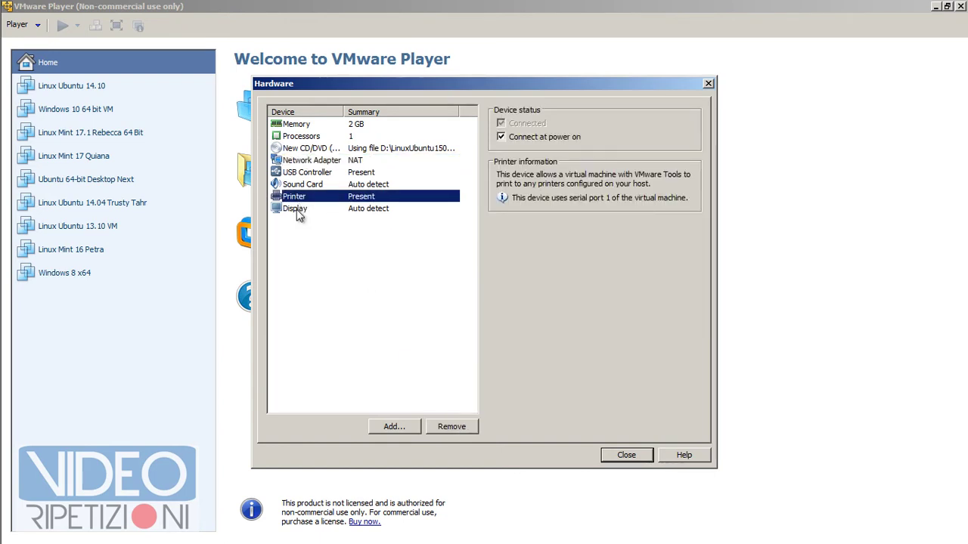
click(297, 210)
click(297, 125)
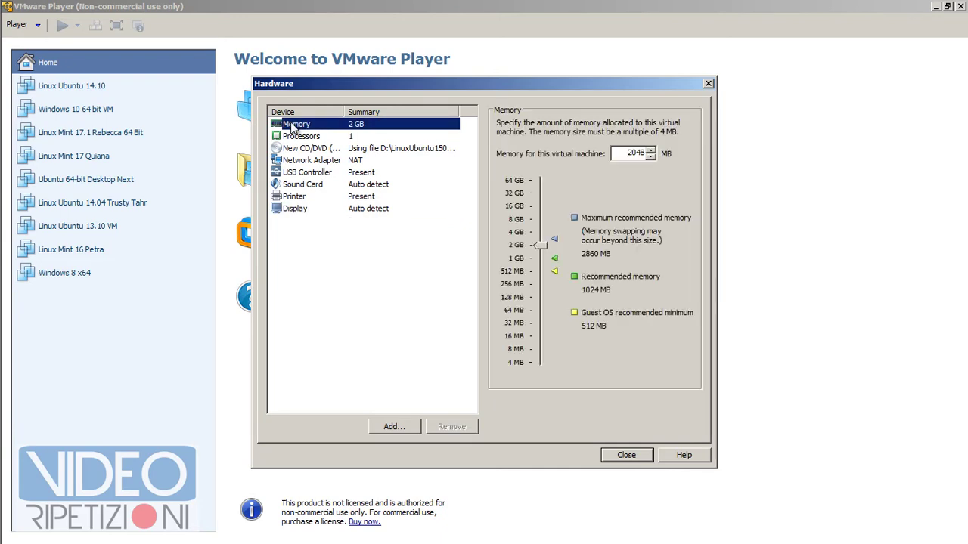
click(300, 136)
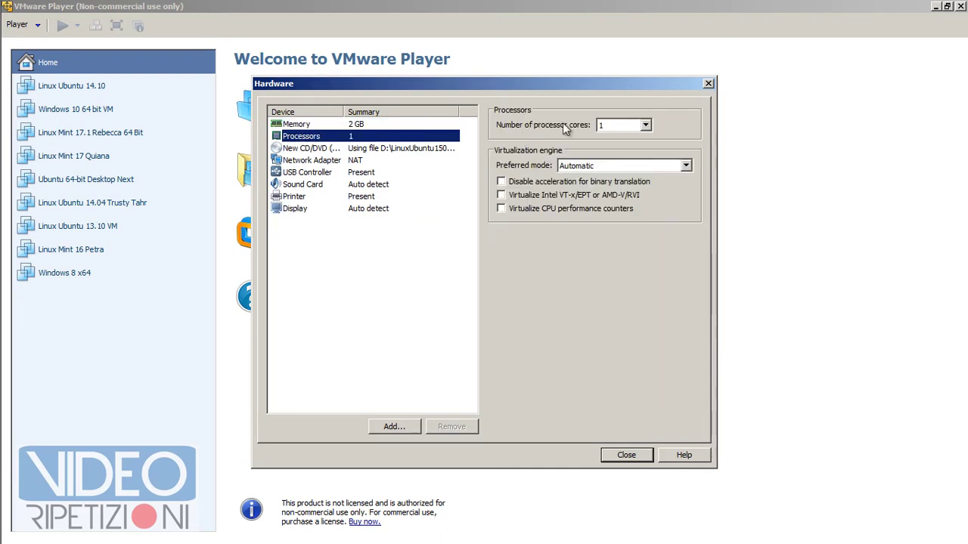
click(632, 126)
click(632, 126)
click(618, 149)
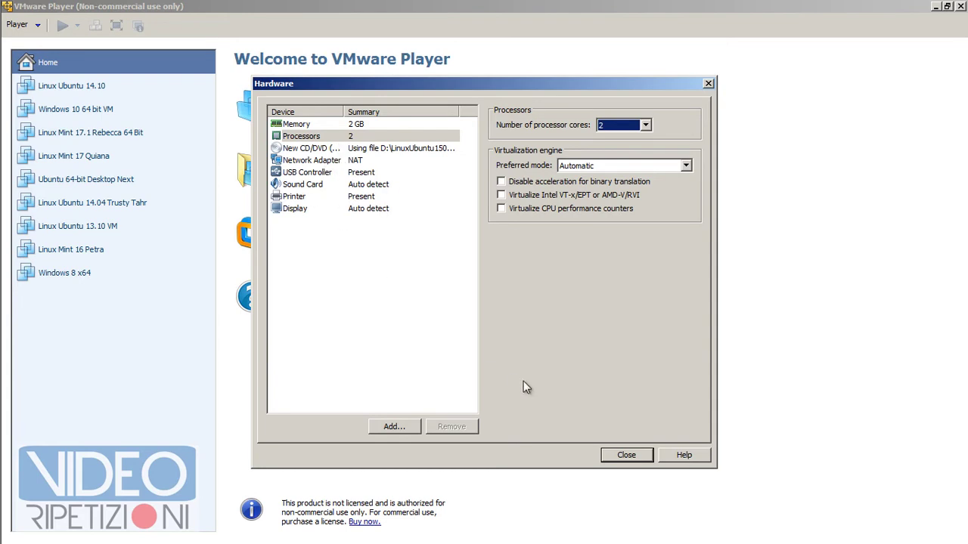
Close the hardware settings, create and power on the virtual machine, and show it in full screen
click(626, 455)
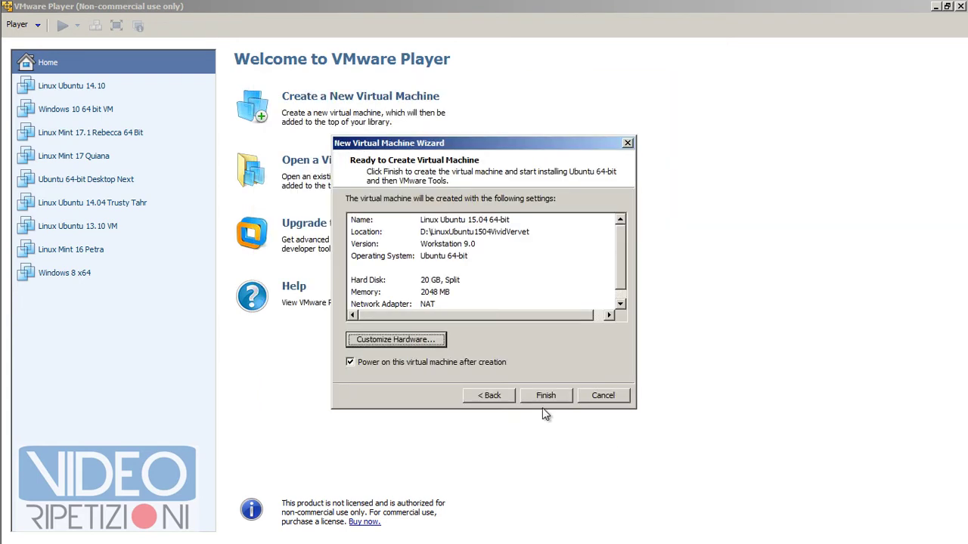
click(540, 396)
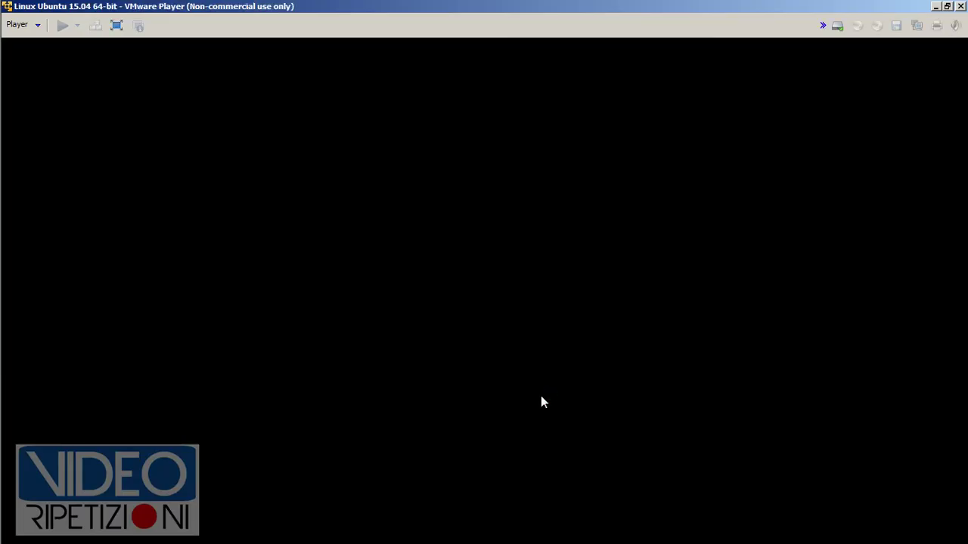
click(118, 27)
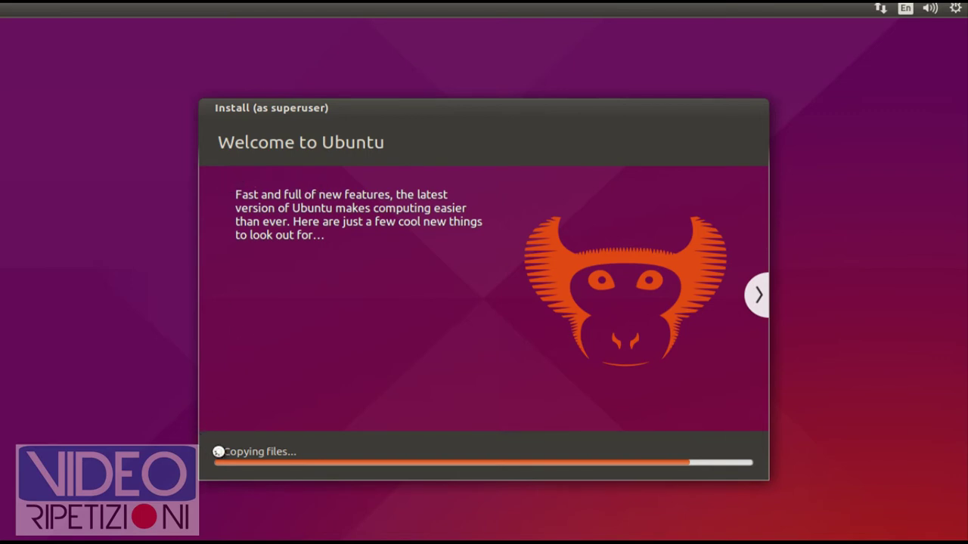
Follow the Ubuntu installation by showing and hiding its log details and paging through the software, music and photo slides
click(219, 452)
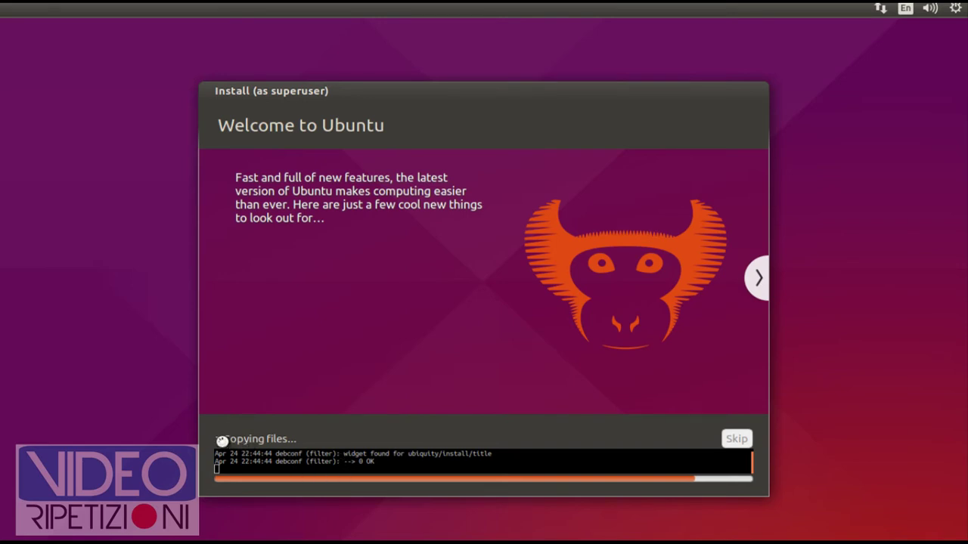
click(220, 439)
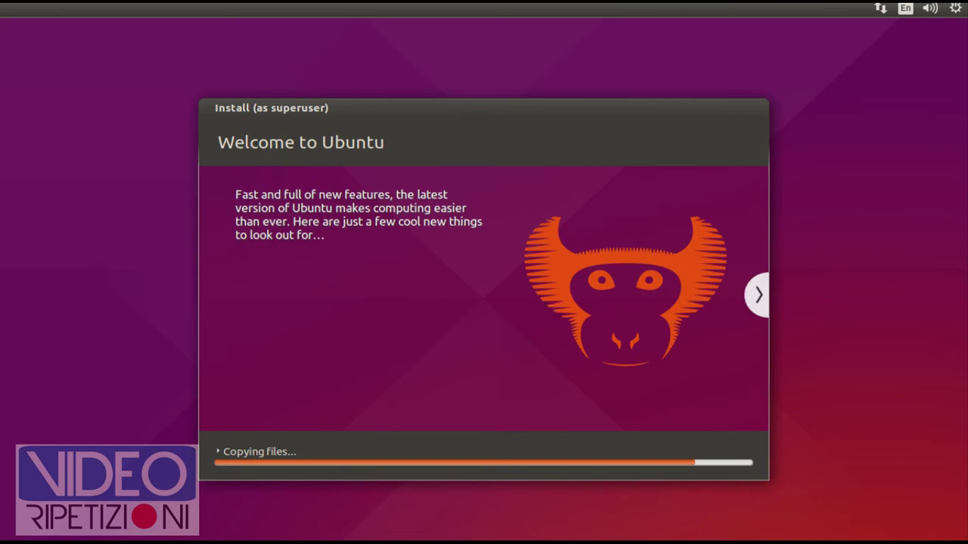
click(760, 297)
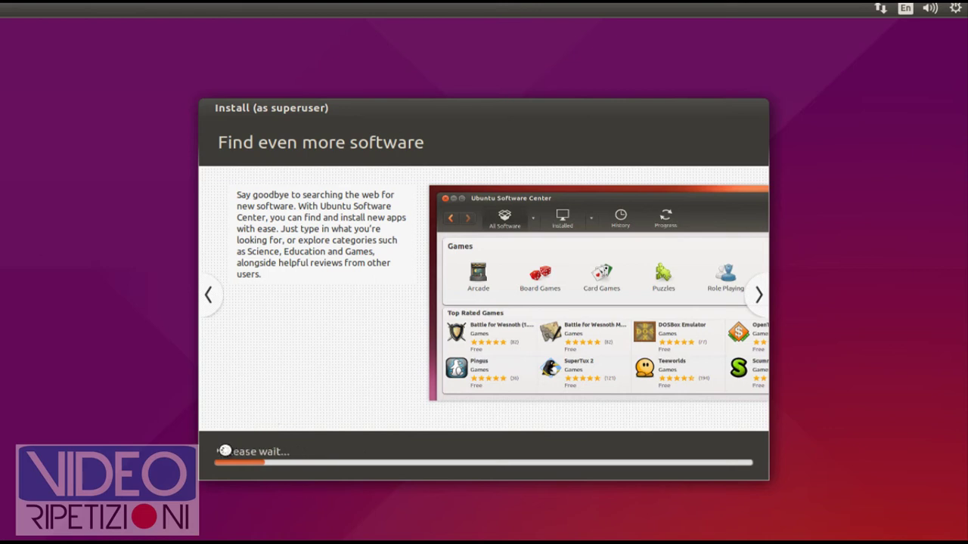
click(220, 452)
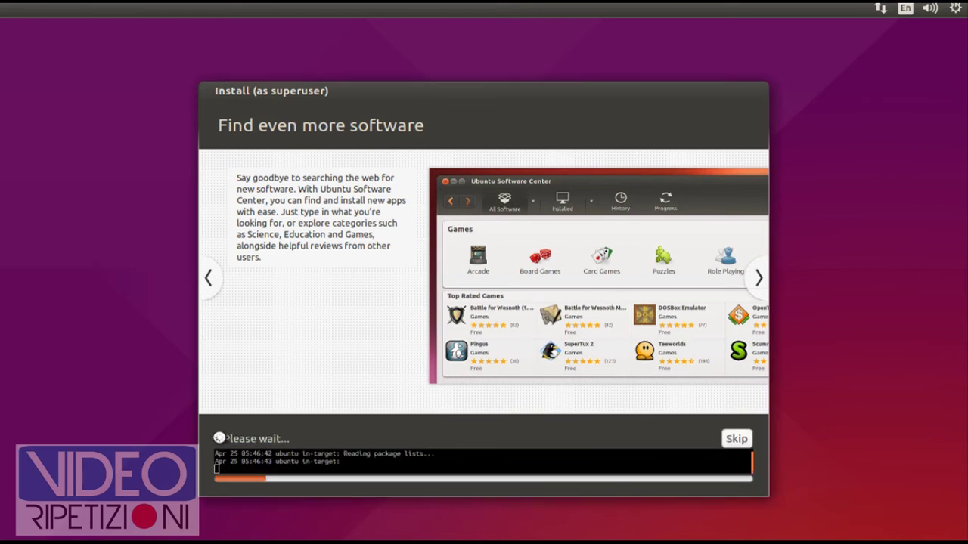
click(219, 439)
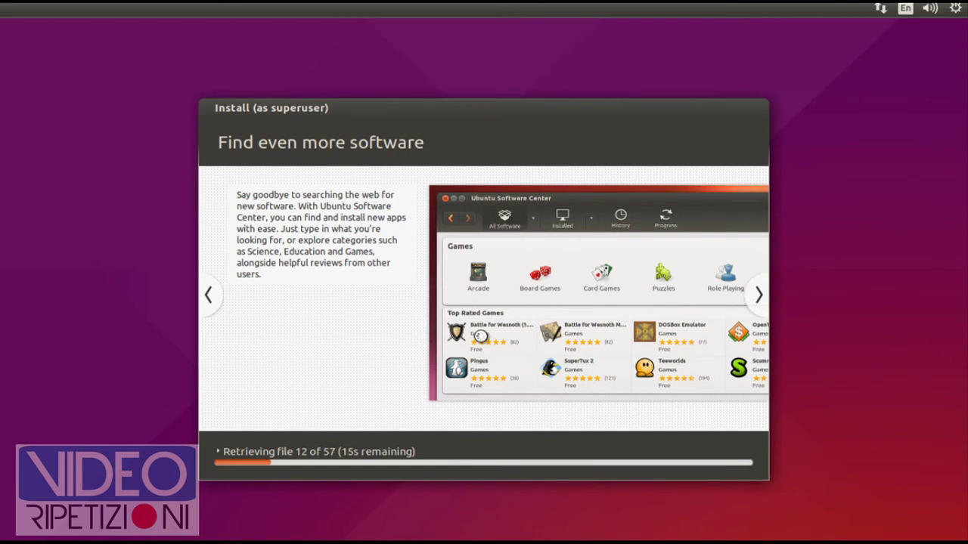
click(756, 298)
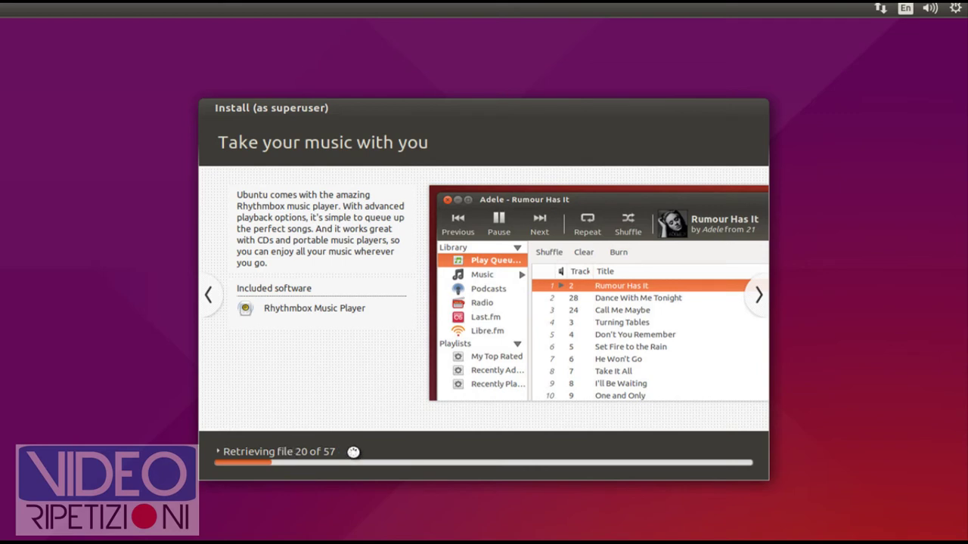
click(218, 452)
click(218, 439)
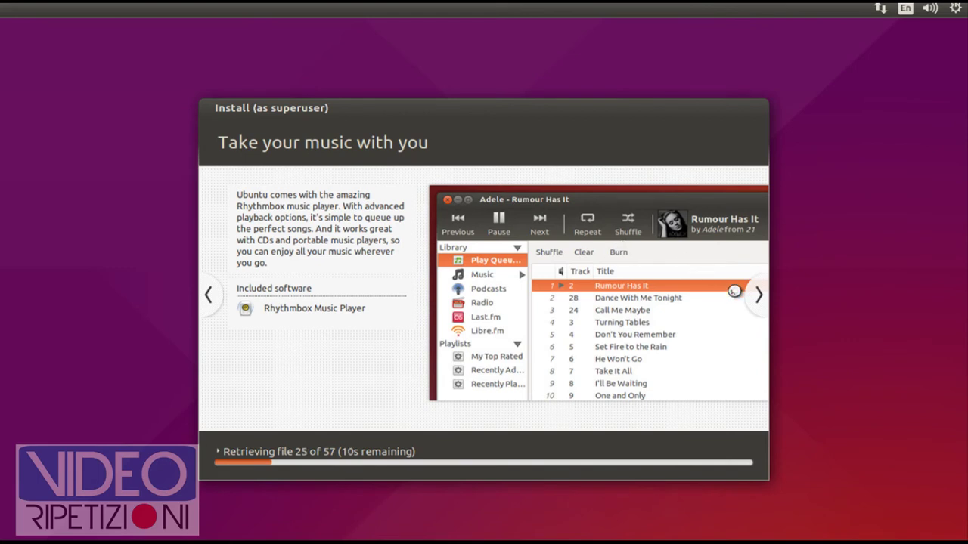
click(756, 295)
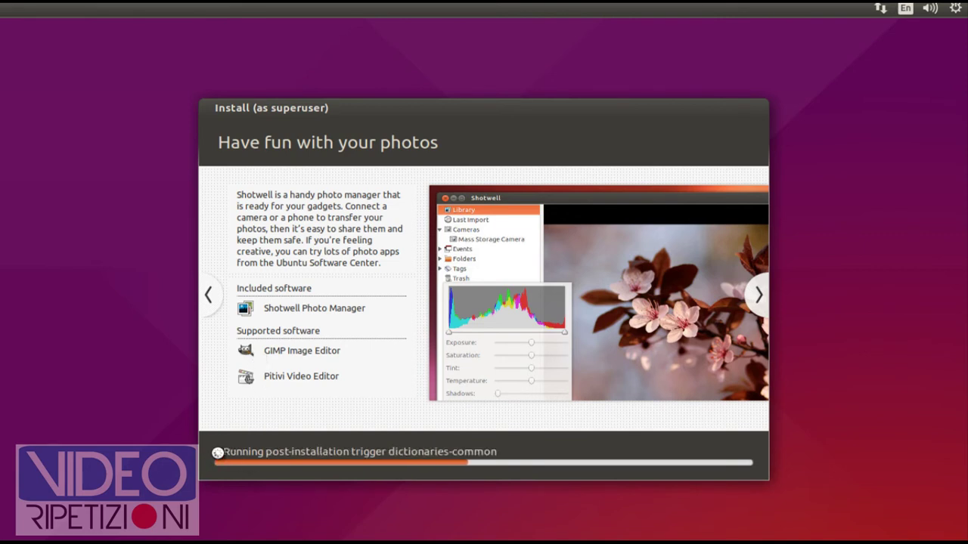
click(218, 453)
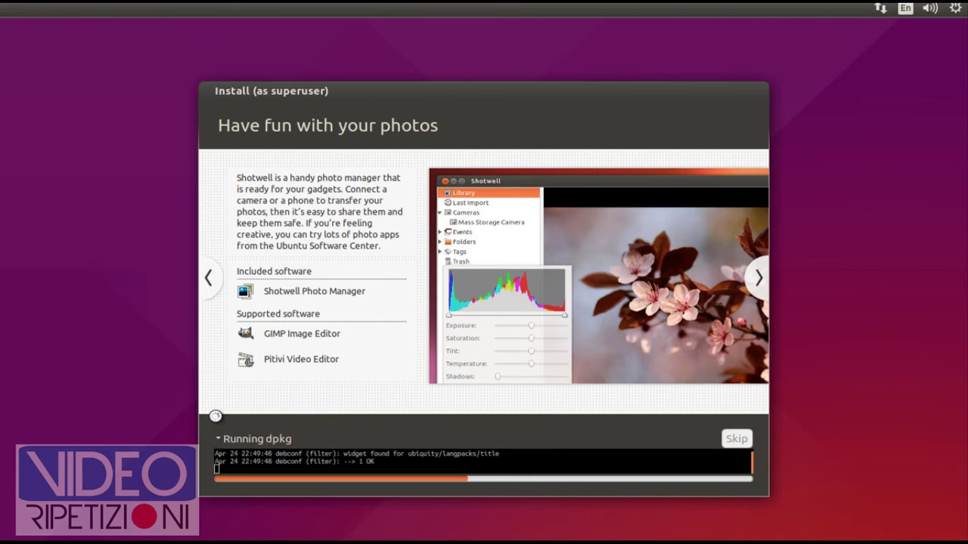
click(217, 439)
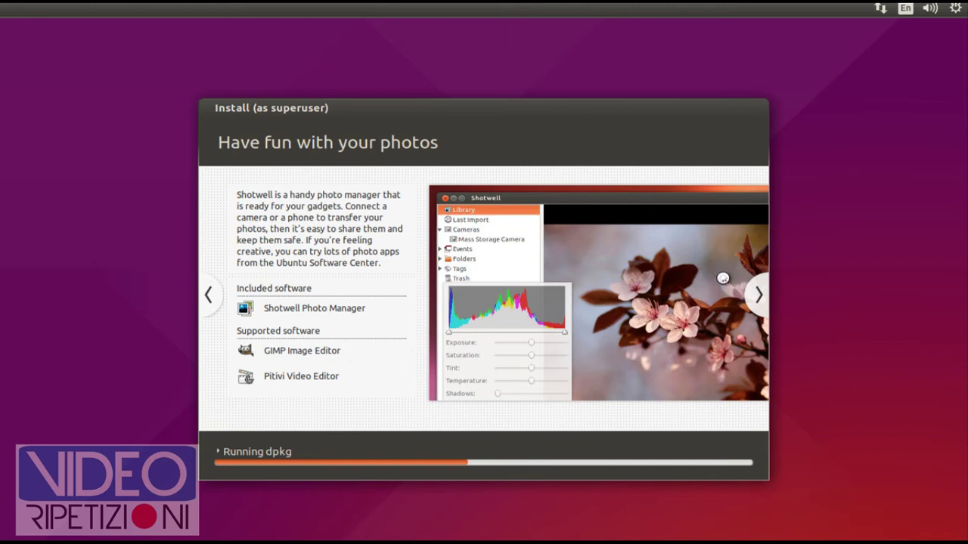
click(760, 297)
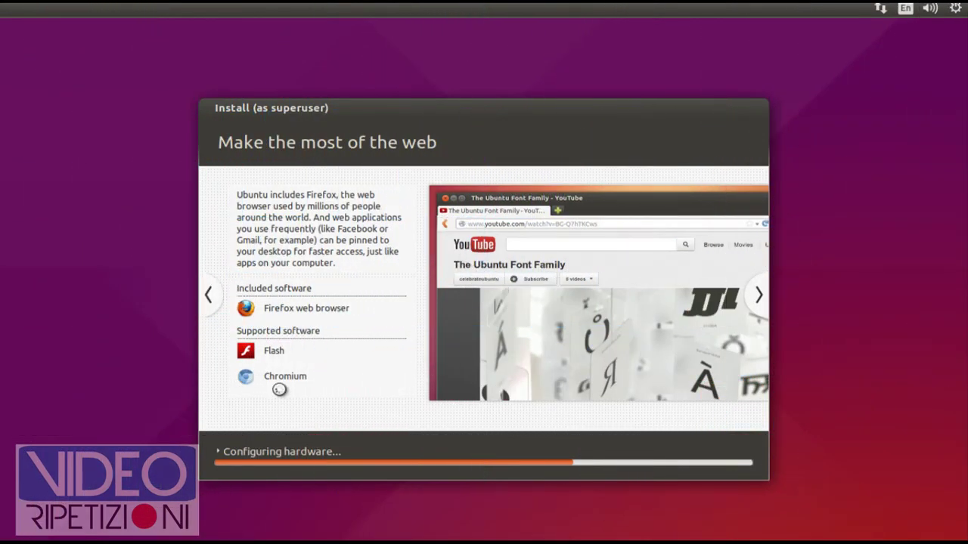
Page through the remaining installer slides and check the keyboard input options while the installation runs
click(759, 296)
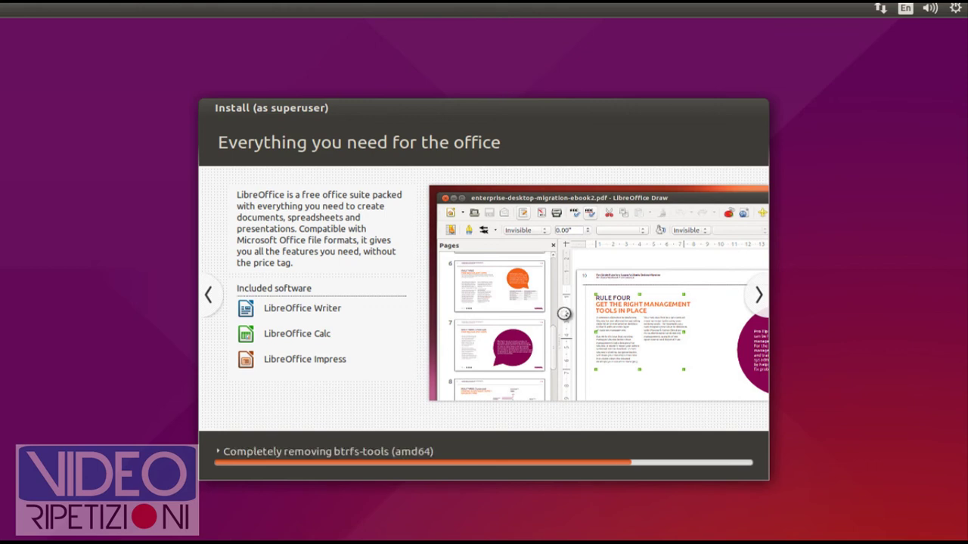
click(759, 295)
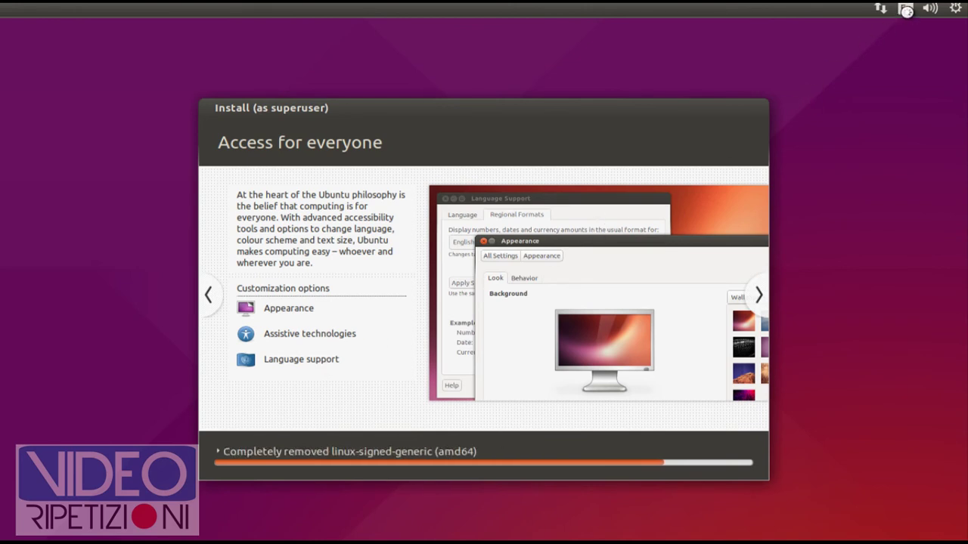
click(905, 9)
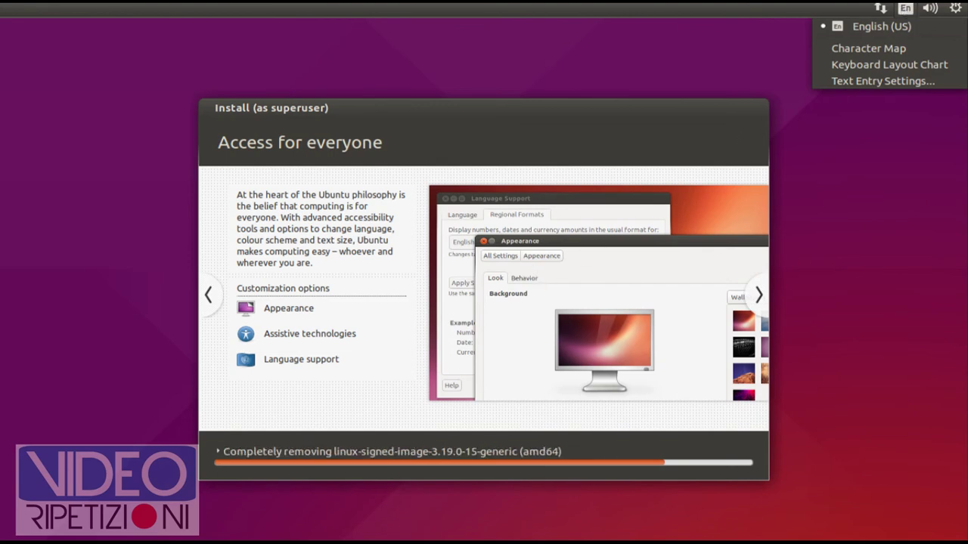
click(905, 9)
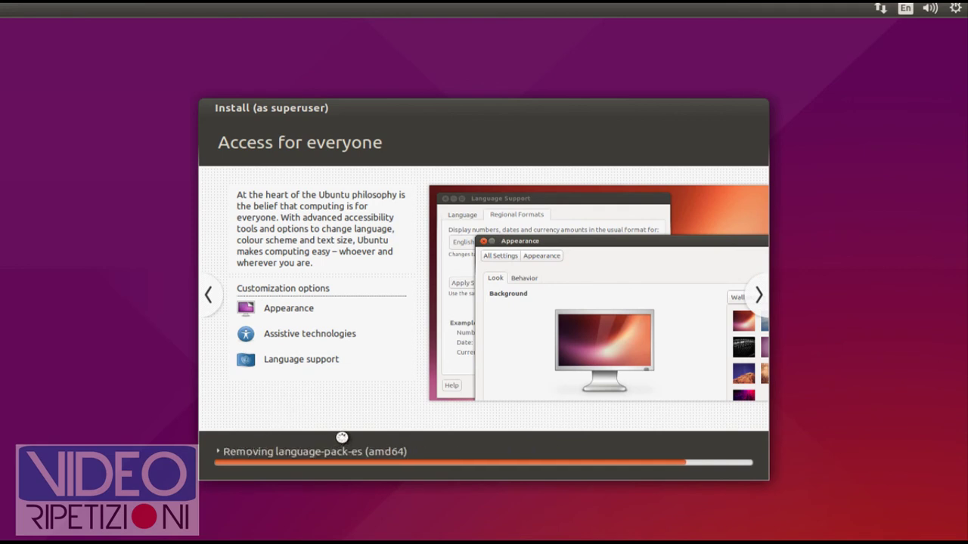
click(759, 294)
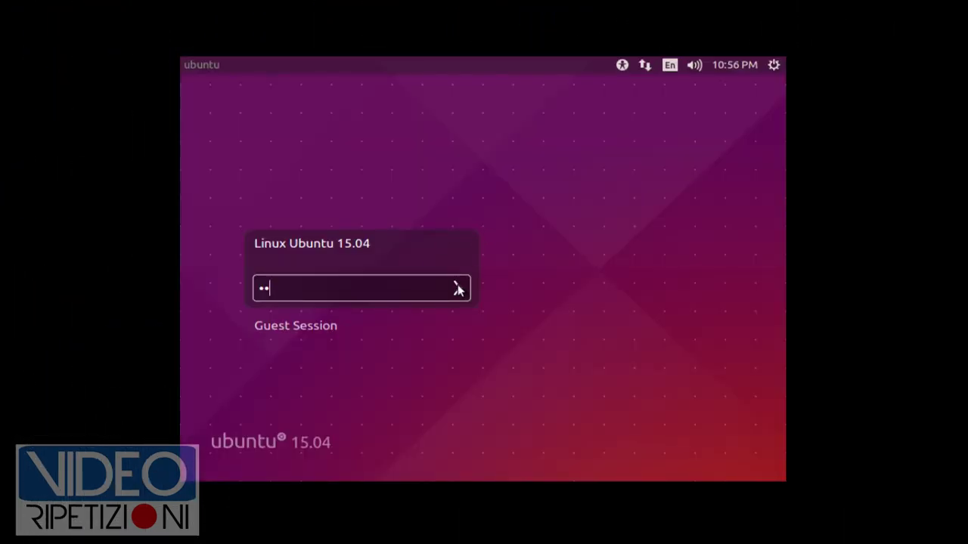
Log in to the Linux Ubuntu 15.04 account with the account password and take a brief look at the Dash
click(457, 288)
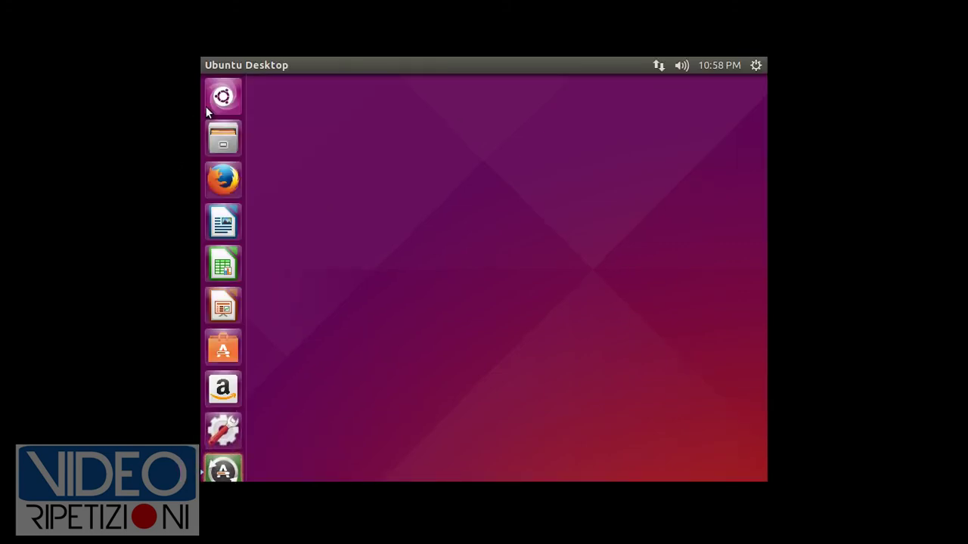
click(223, 97)
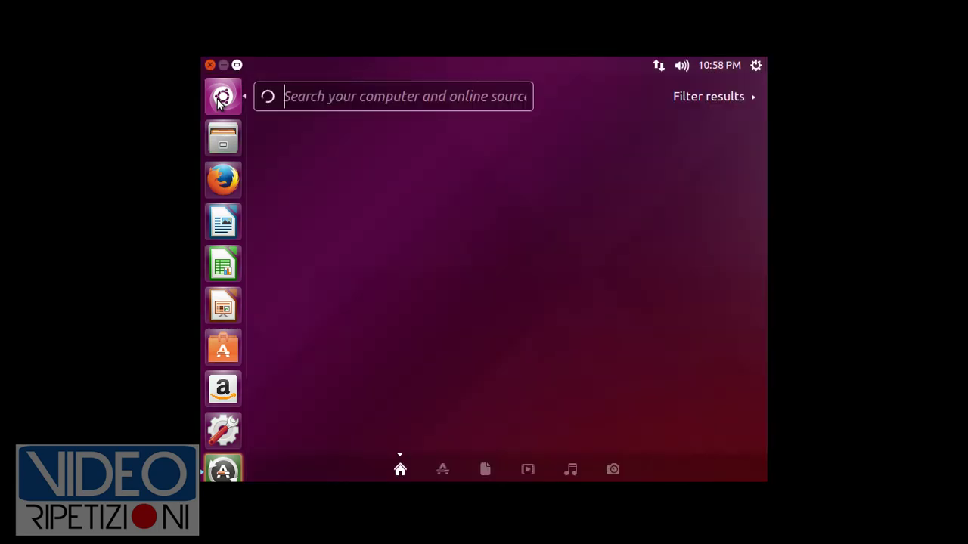
click(218, 100)
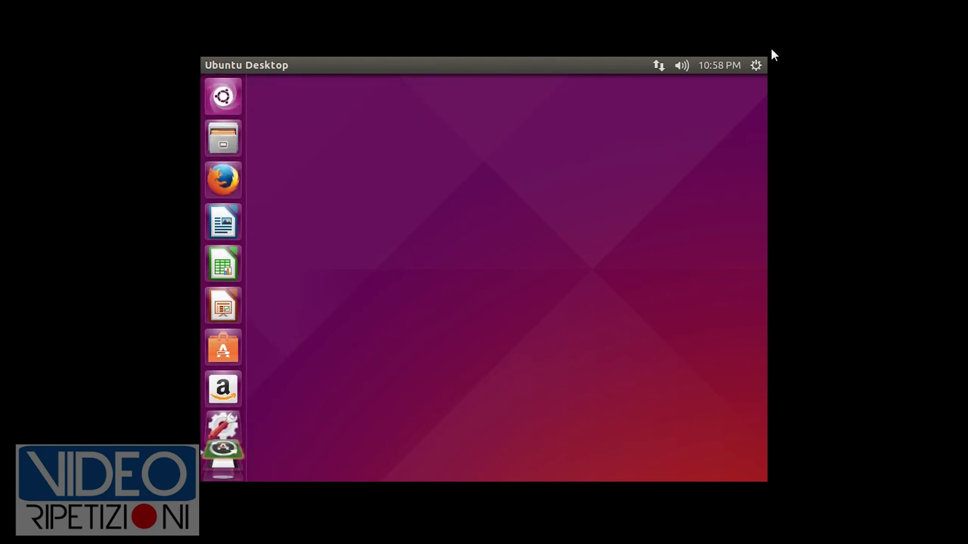
Open About This Computer to view the Ubuntu system overview
click(756, 66)
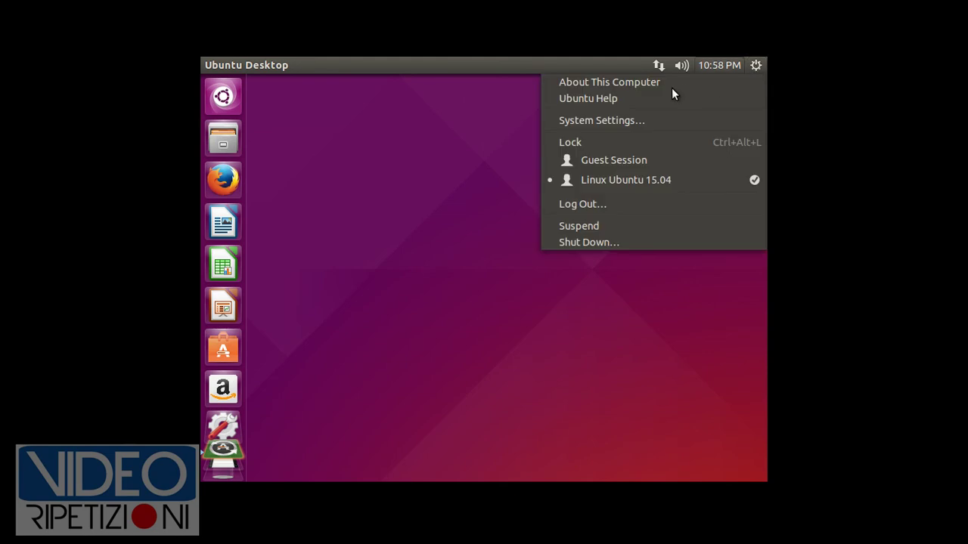
click(747, 76)
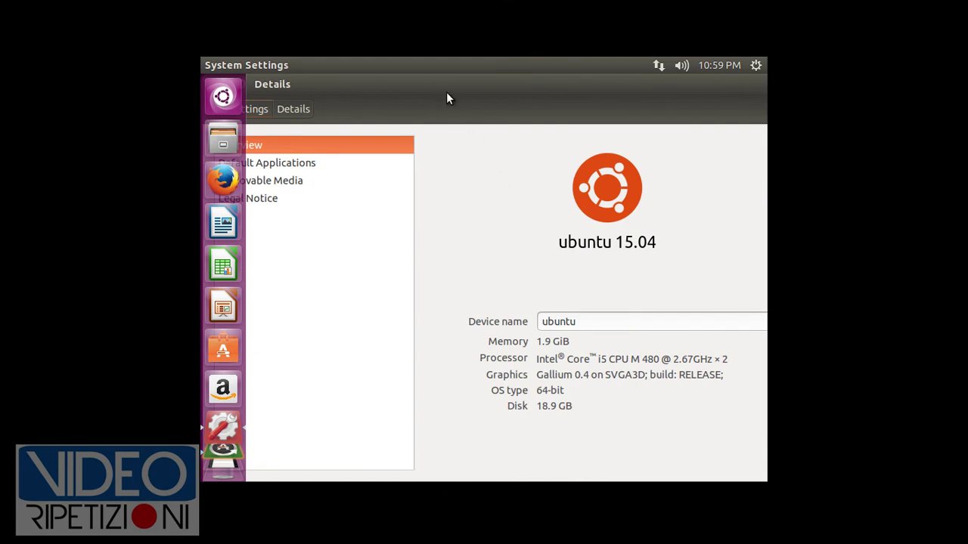
drag(446, 99, 508, 102)
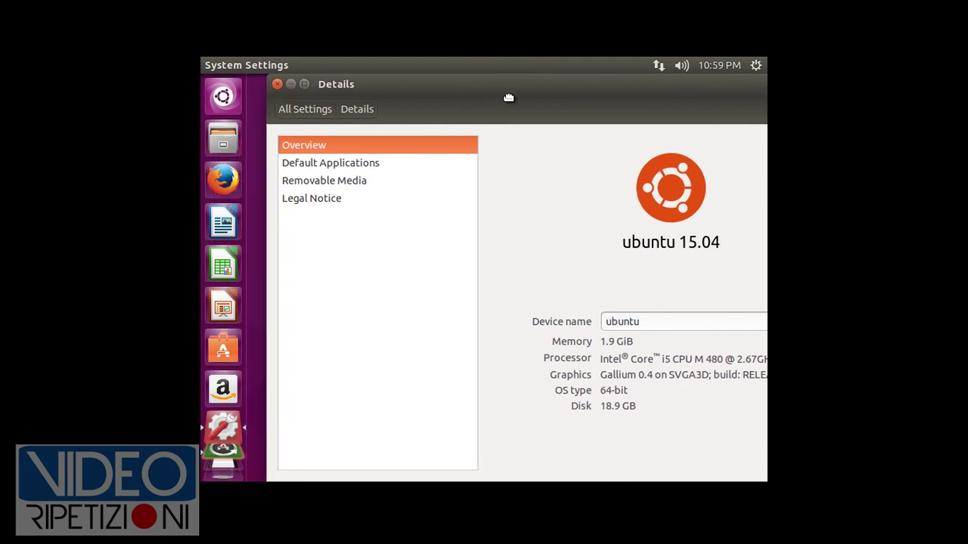
click(279, 82)
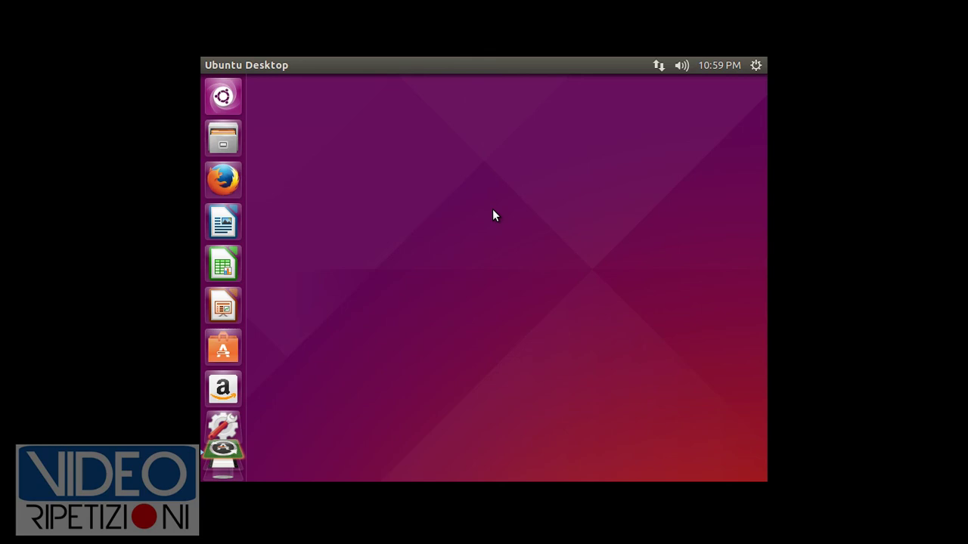
click(207, 174)
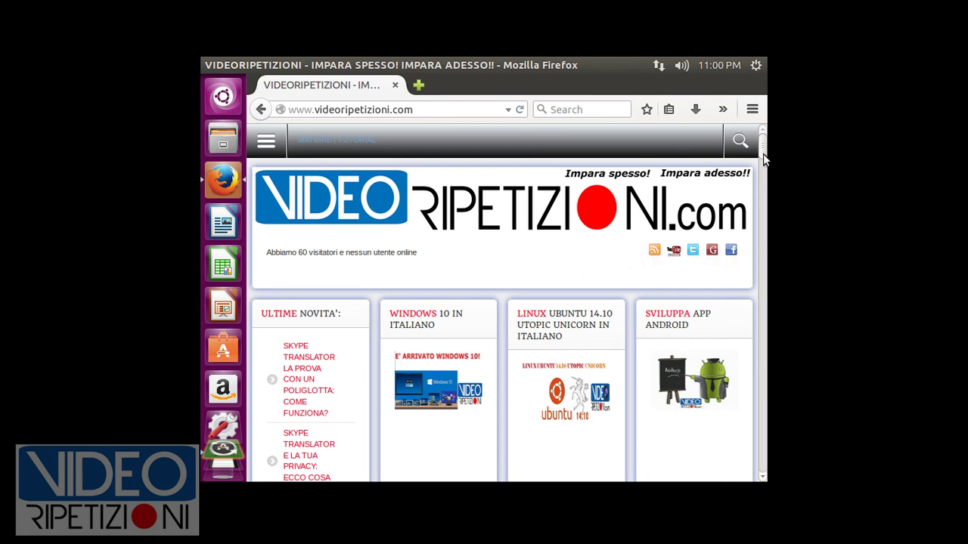
Examine the VideoRipetizioni home page, including its Skype Translator article, the newsletter form's name and email fields, and the tutorial categories
drag(763, 154, 764, 173)
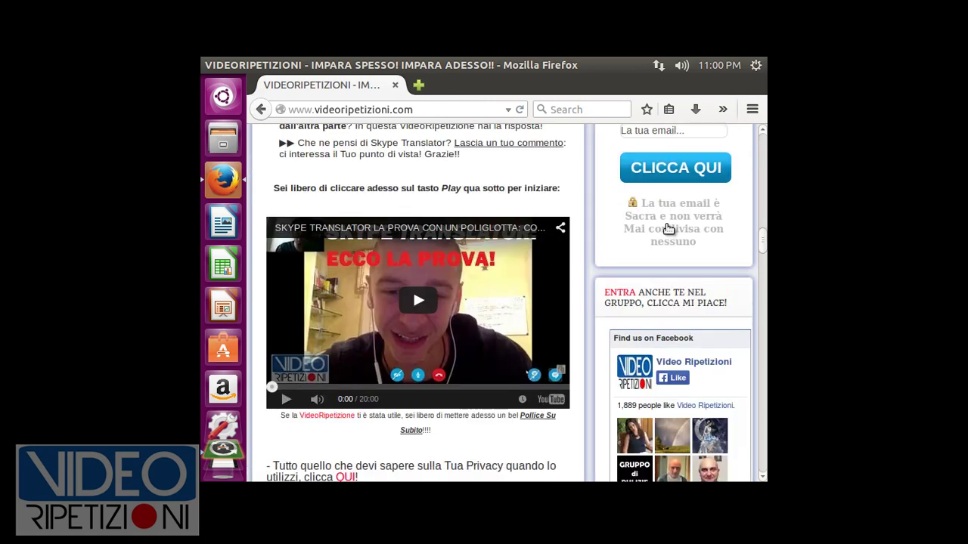
drag(762, 250, 763, 225)
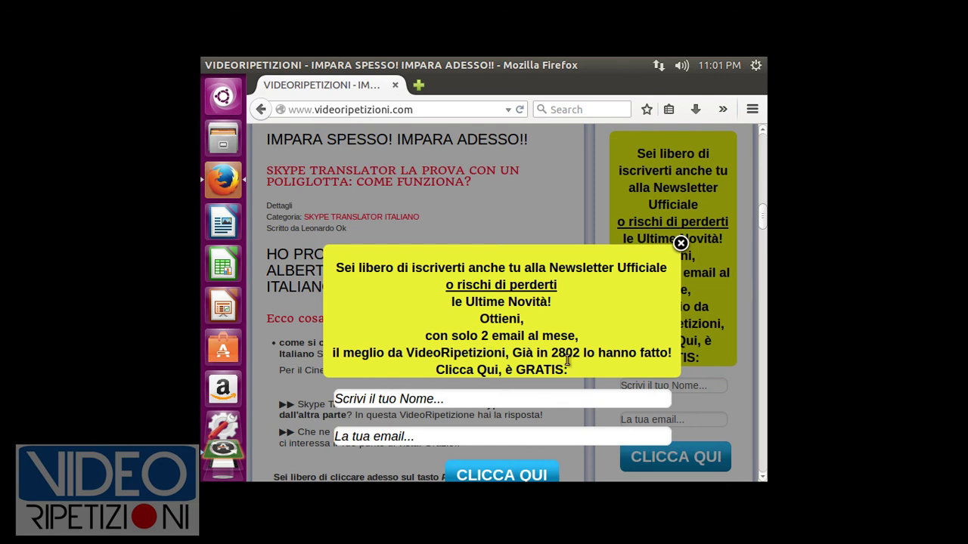
click(367, 399)
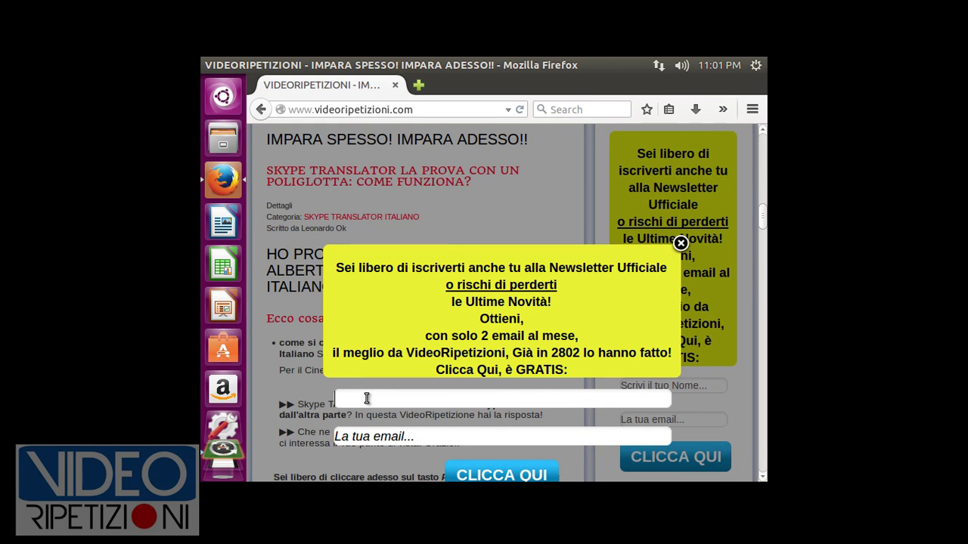
click(356, 439)
scroll(765, 211, down, 2)
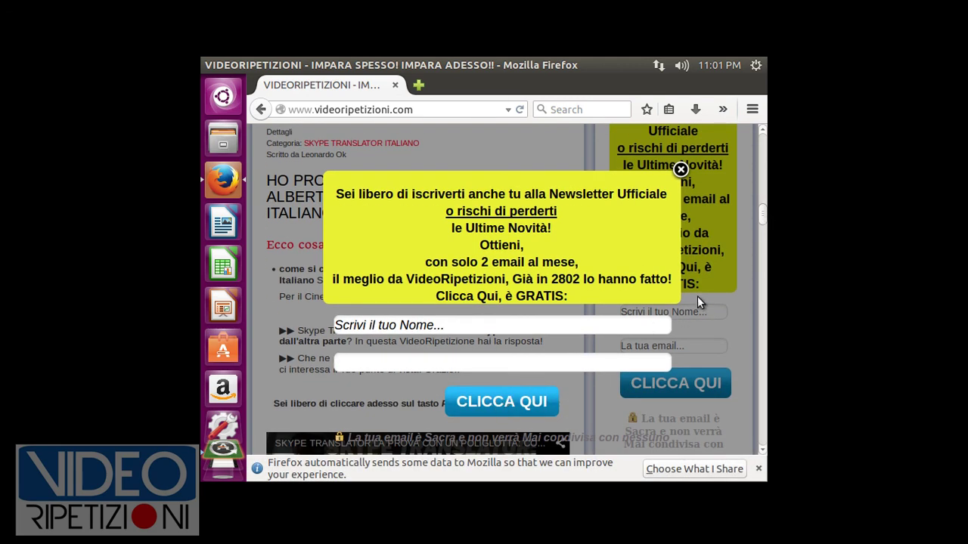
scroll(760, 204, up, 8)
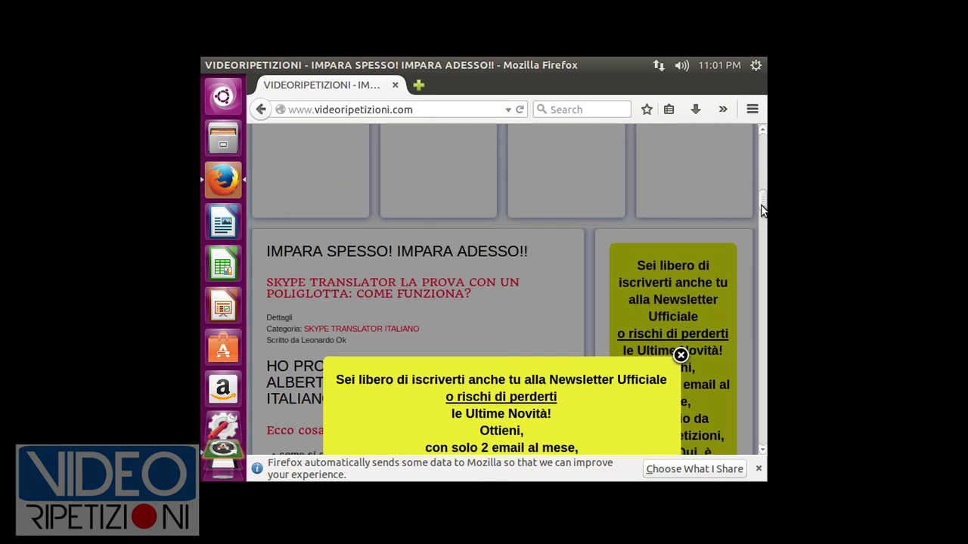
scroll(759, 197, up, 10)
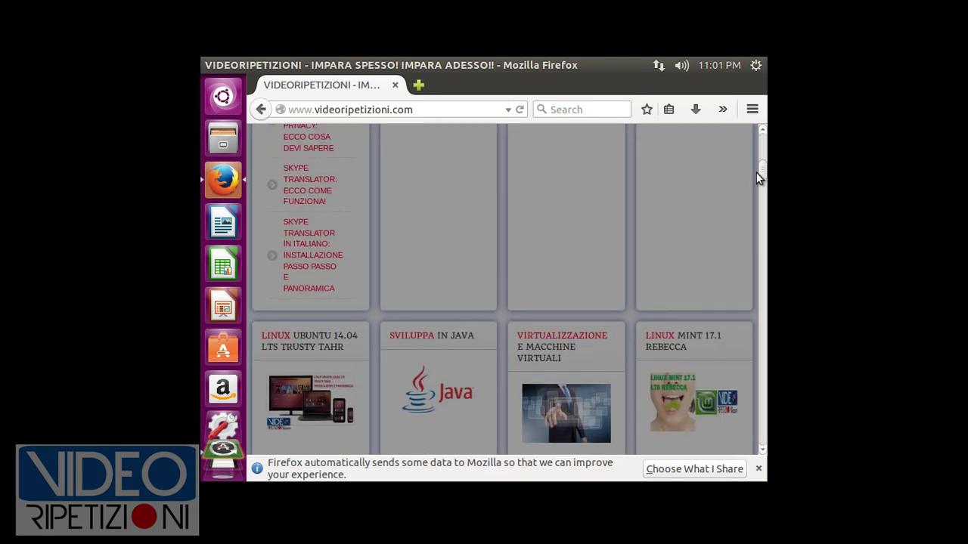
scroll(756, 163, up, 7)
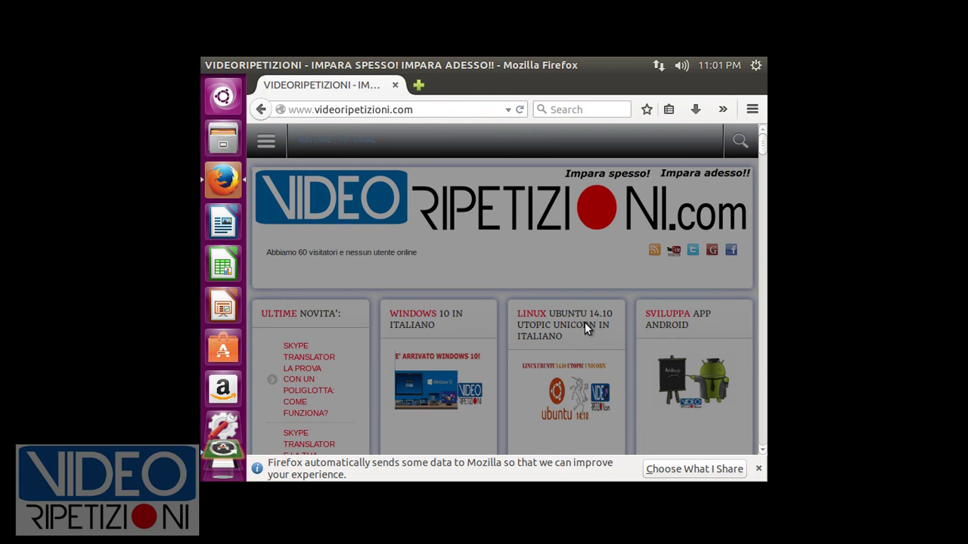
scroll(764, 144, down, 1)
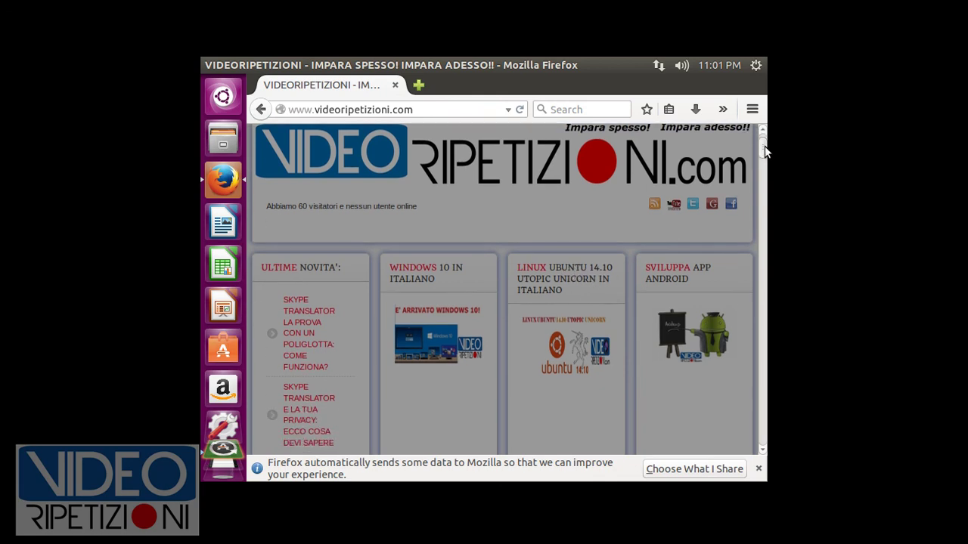